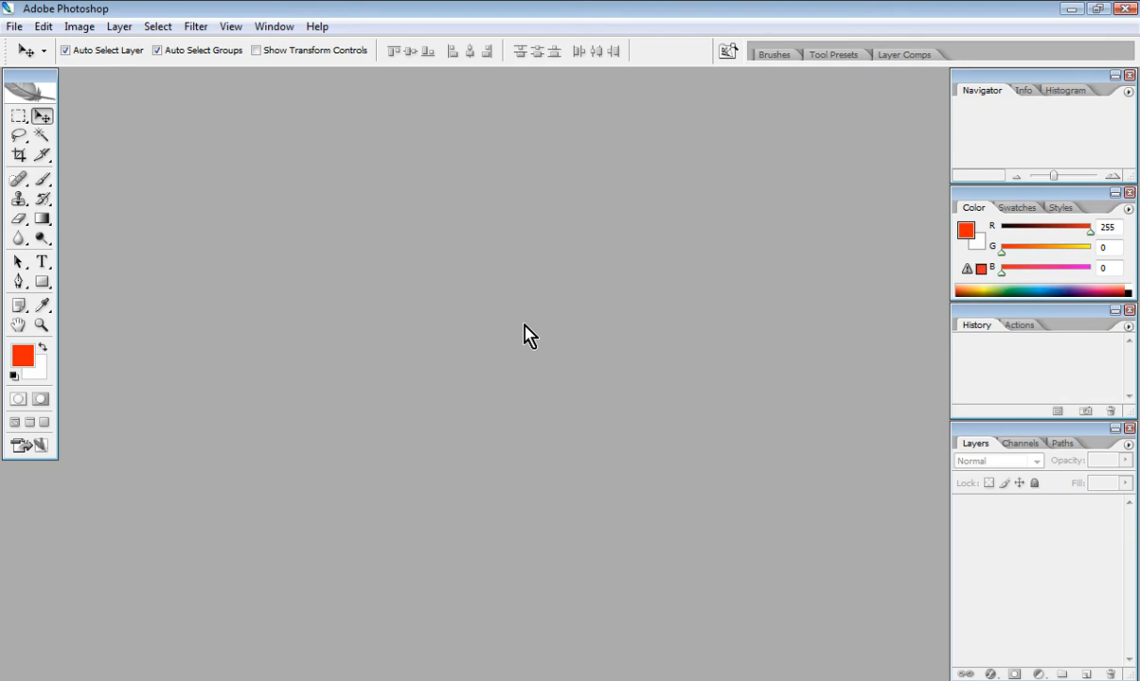
Load the action file Pixel Creator Pro - Easy Album Toolbox.atn from the Easy Album Toolbox folder into Photoshop
left_click(1070, 10)
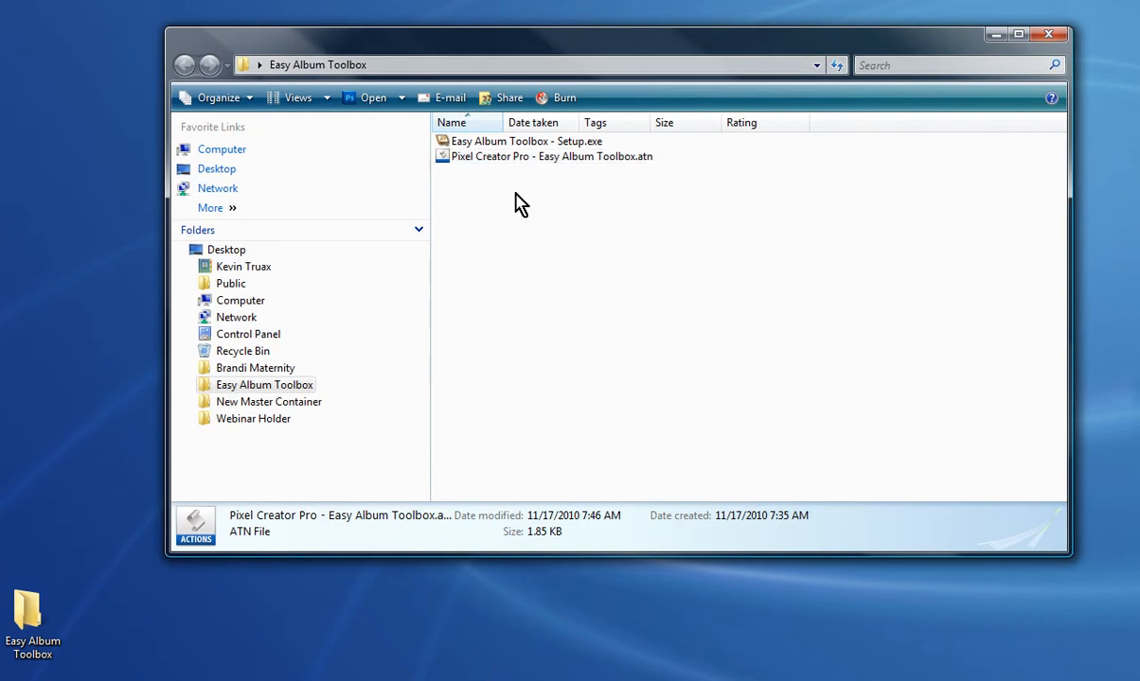
left_click(520, 203)
left_click(485, 142)
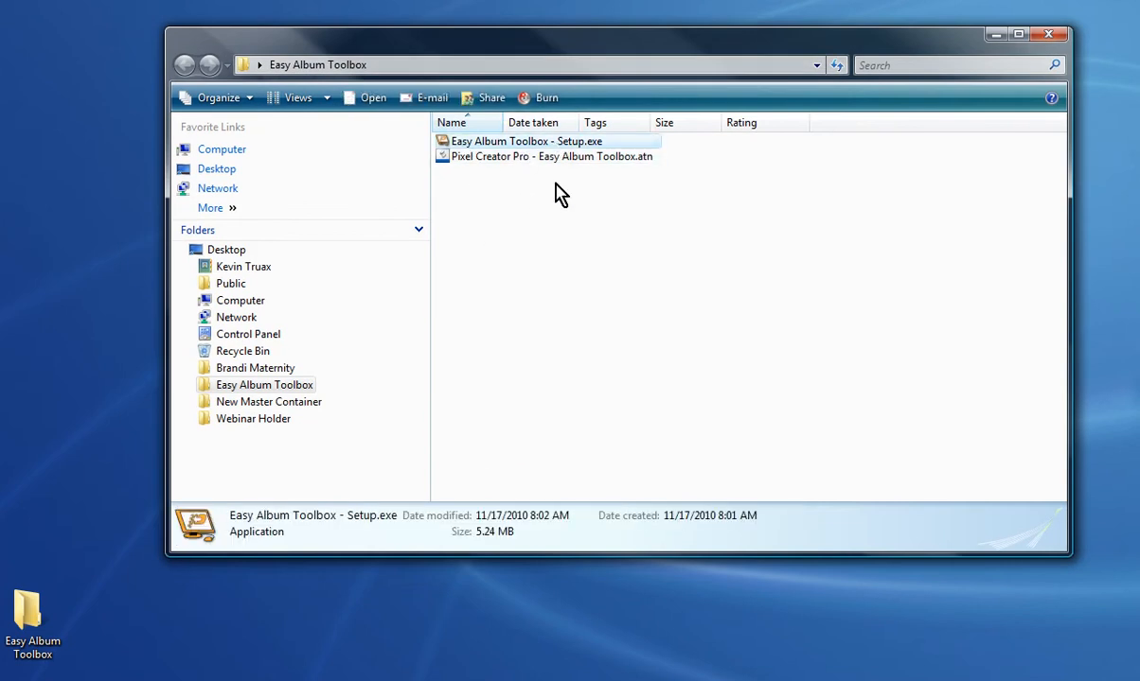
left_click(552, 220)
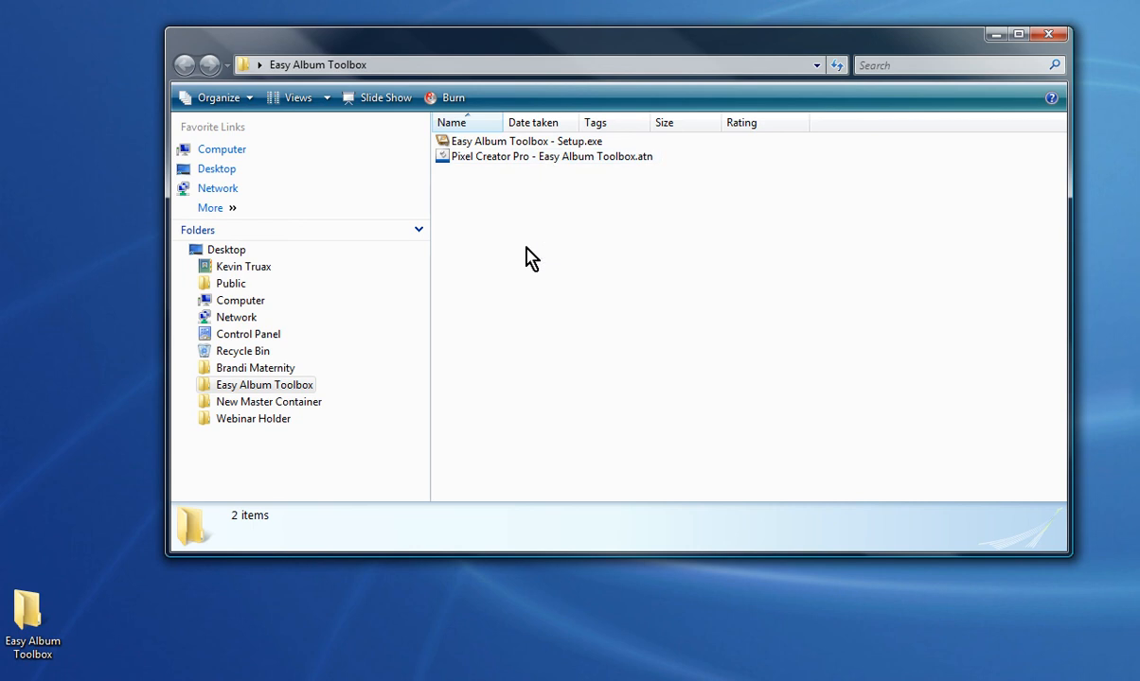
left_click(453, 159)
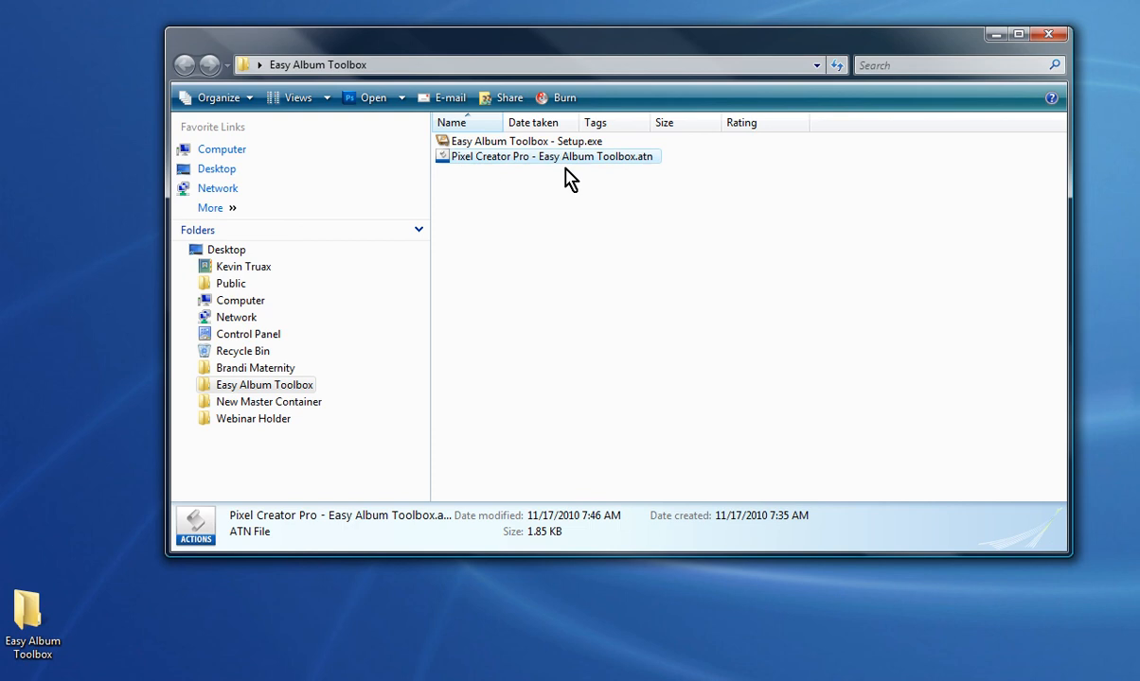
left_click(568, 204)
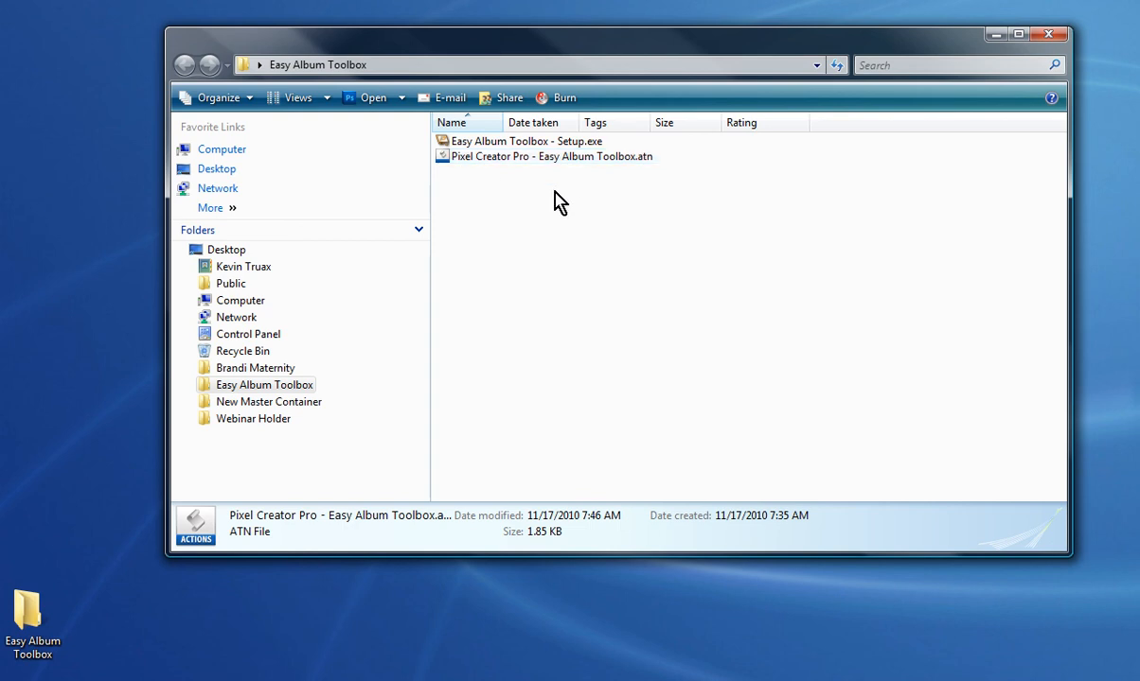
left_click(533, 159)
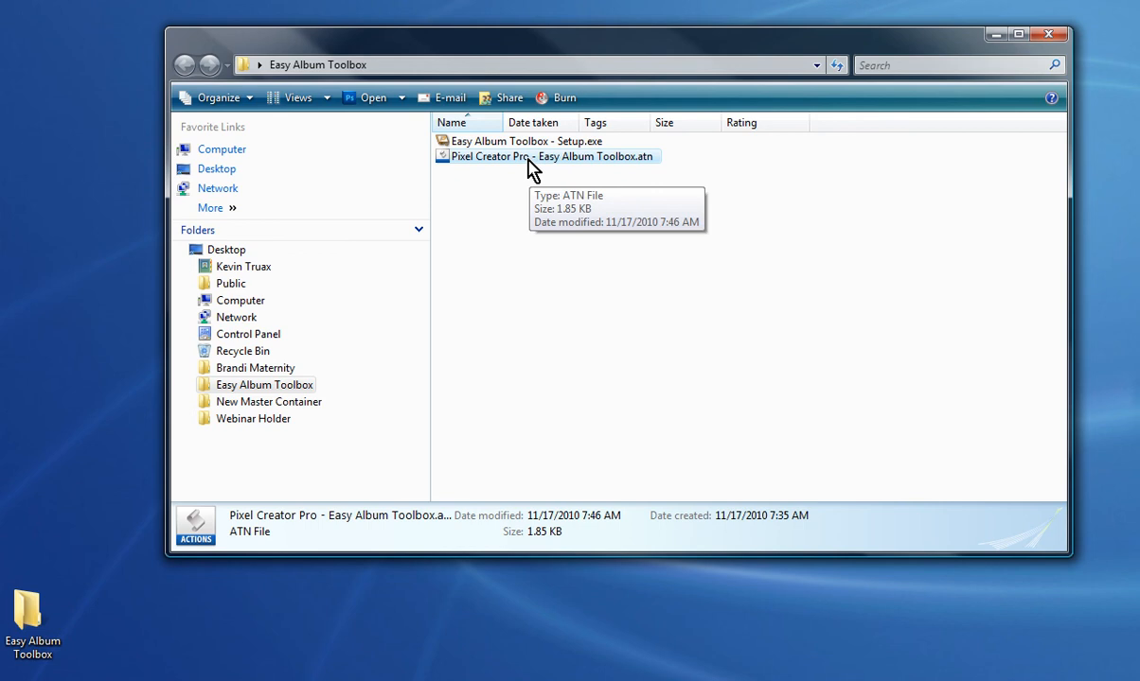
double_click(528, 161)
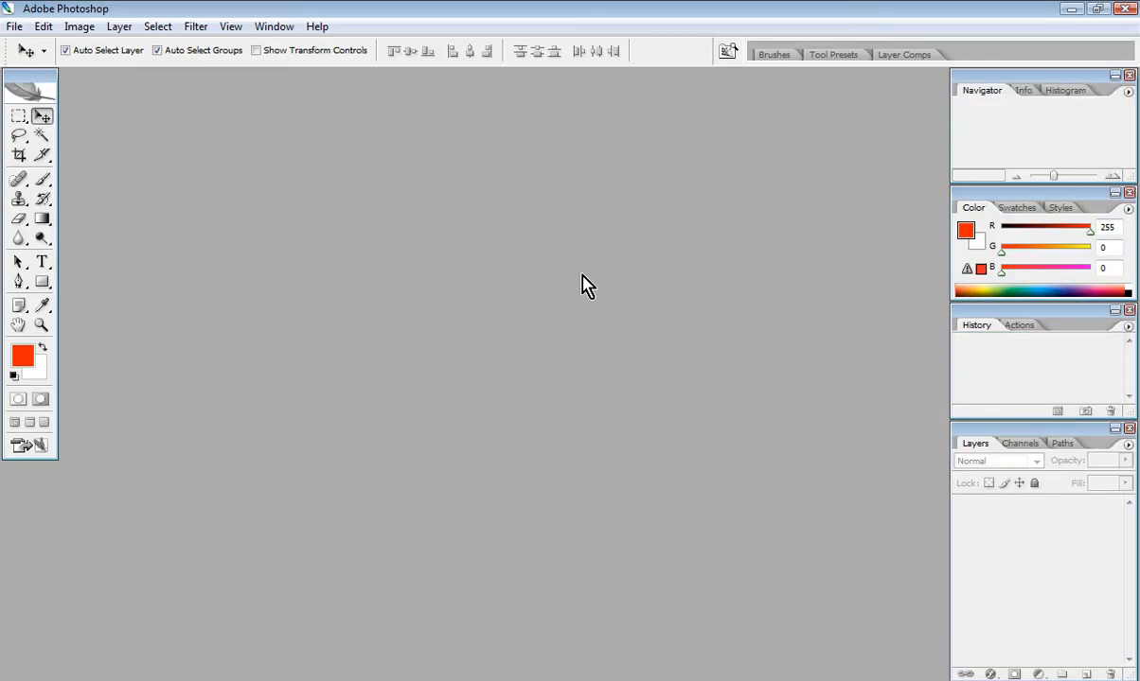
Float and enlarge the Actions palette and expand the Pixel Creator Pro - Easy Album Toolbox set
left_click(1018, 325)
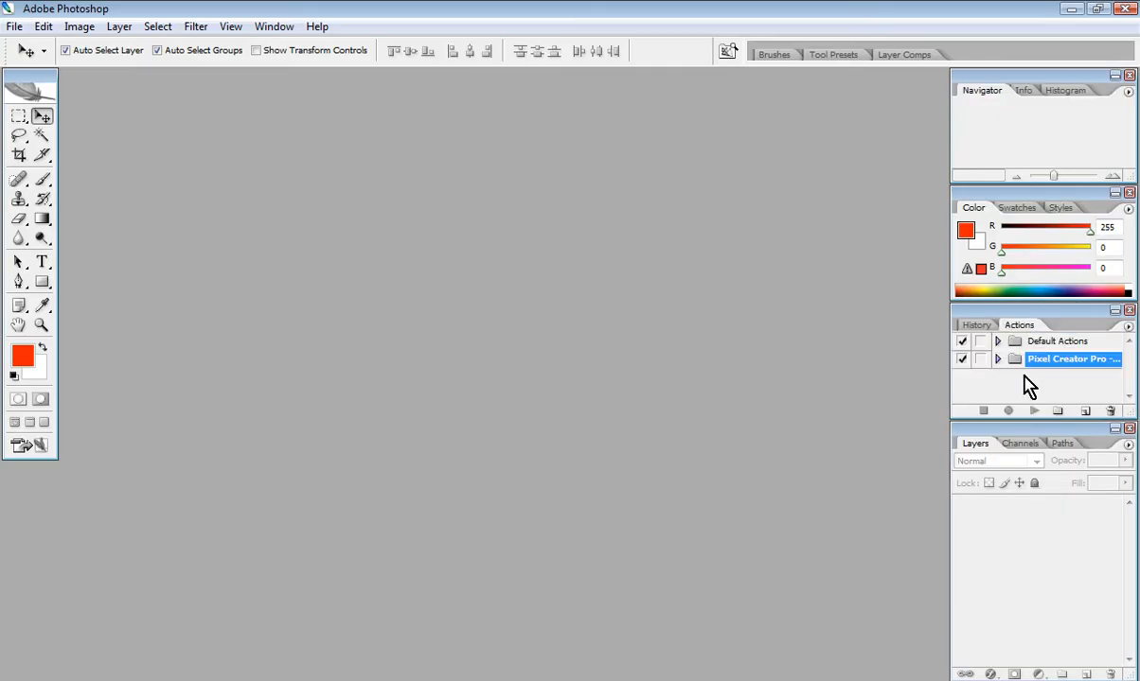
left_click_drag(1018, 324, 561, 197)
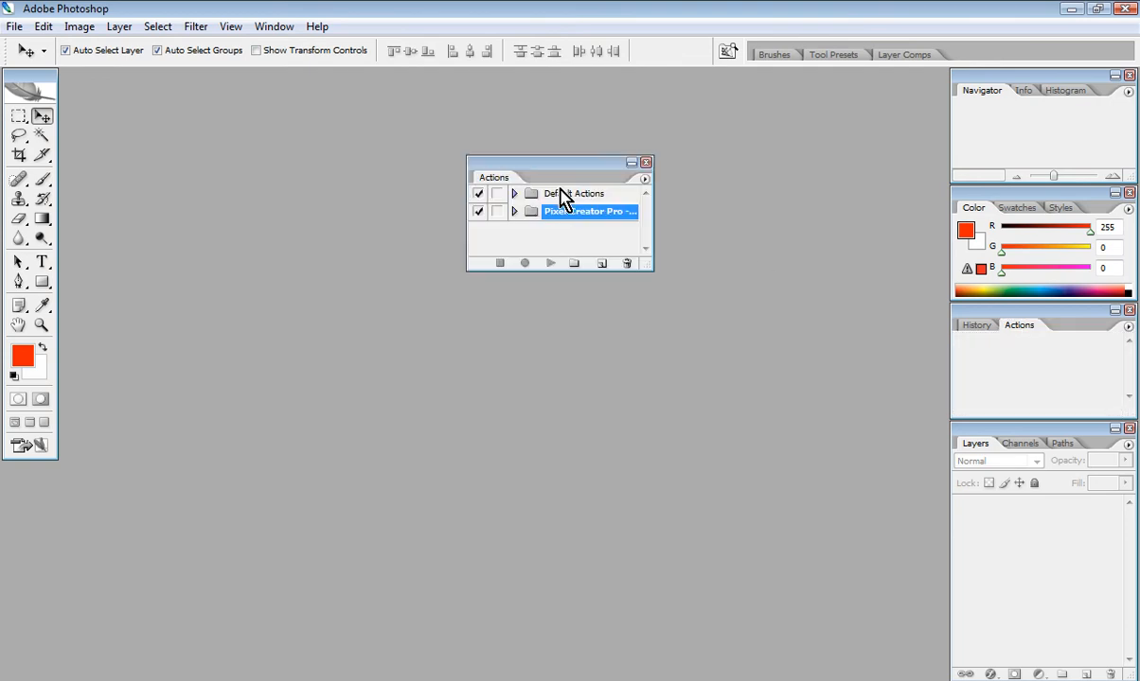
left_click_drag(650, 267, 850, 352)
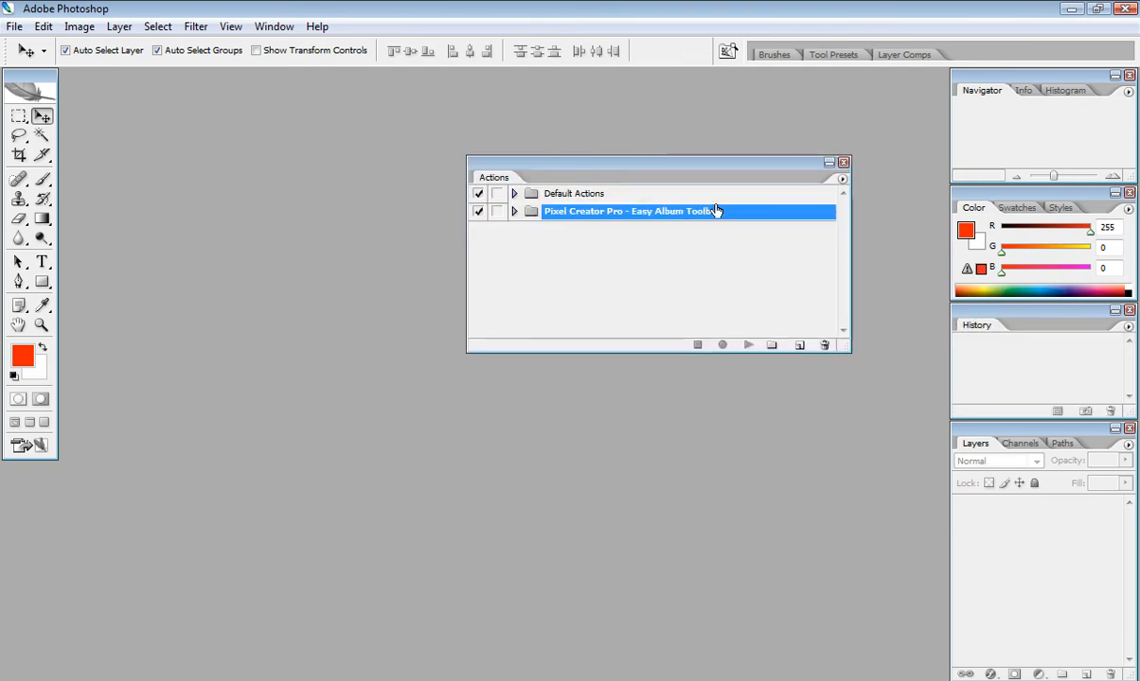
left_click_drag(710, 183, 861, 202)
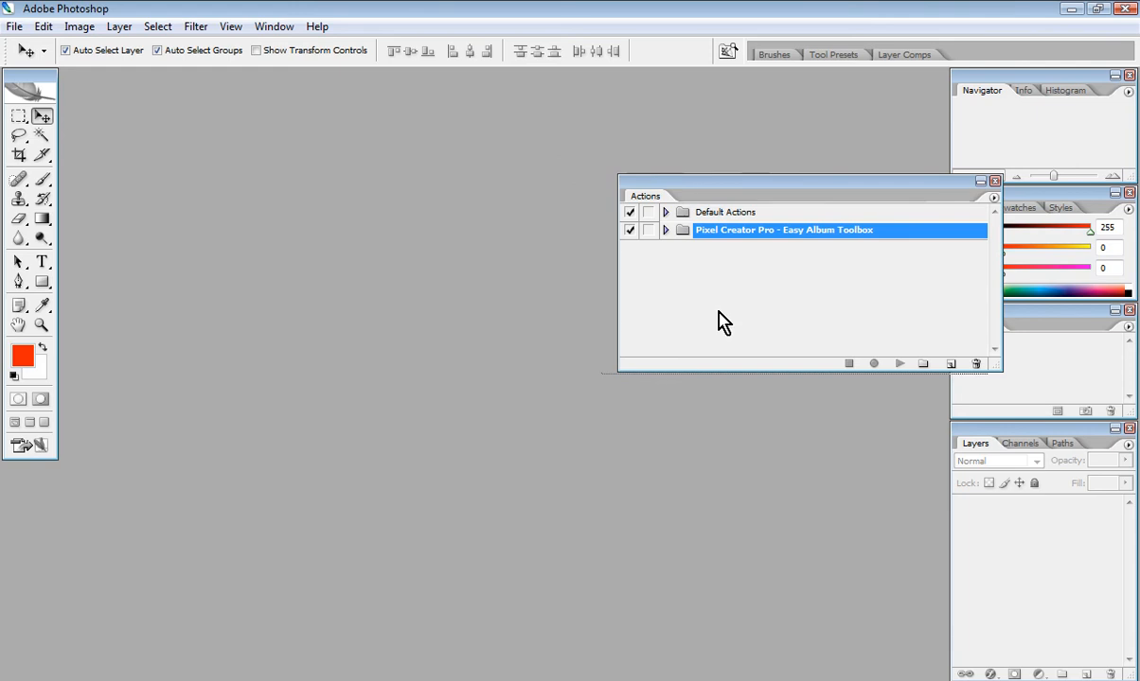
left_click(665, 231)
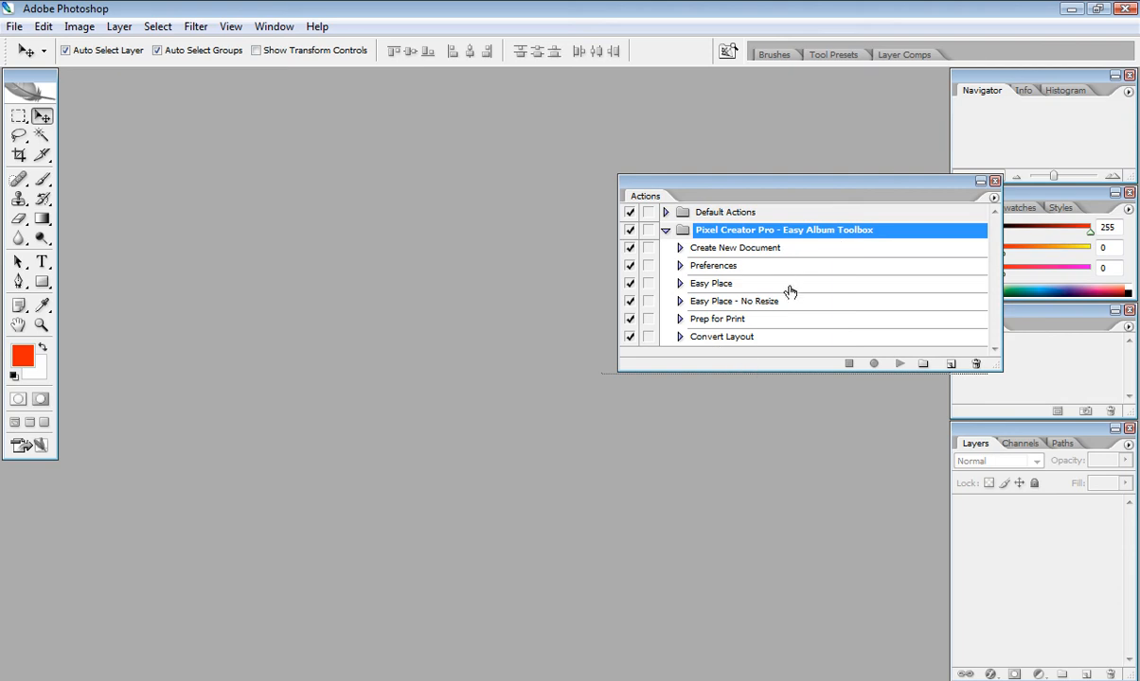
Run the Create New Document action for a 20 x 10 inch, 300 pixels/inch white document with double page layout
left_click(754, 250)
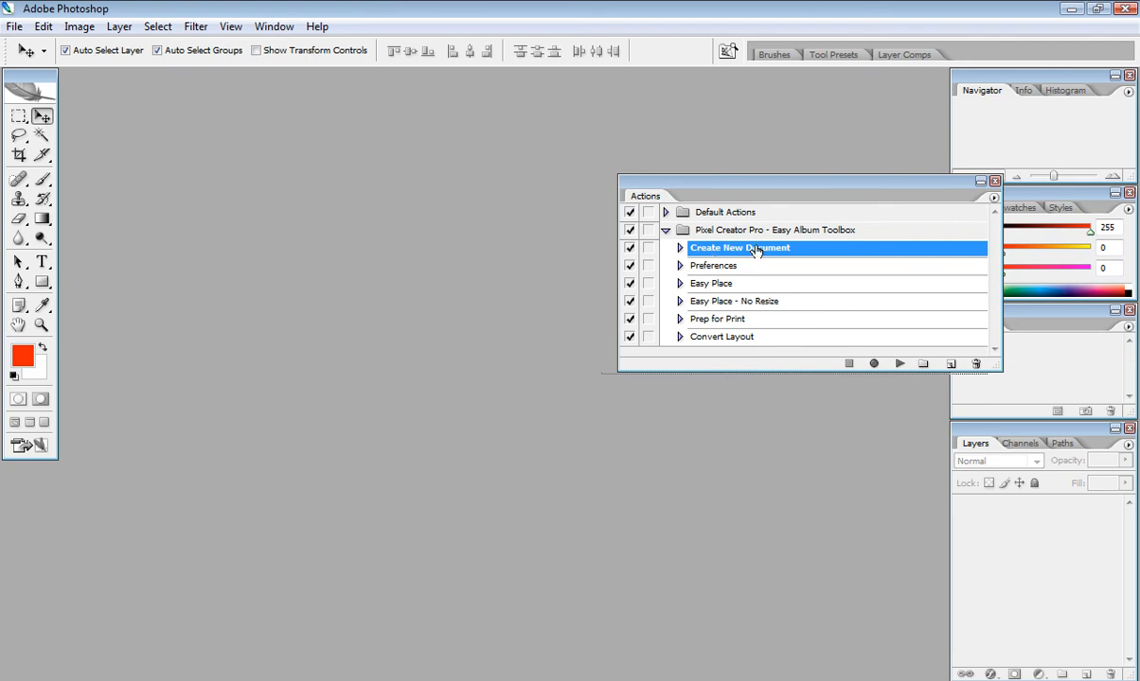
left_click(899, 364)
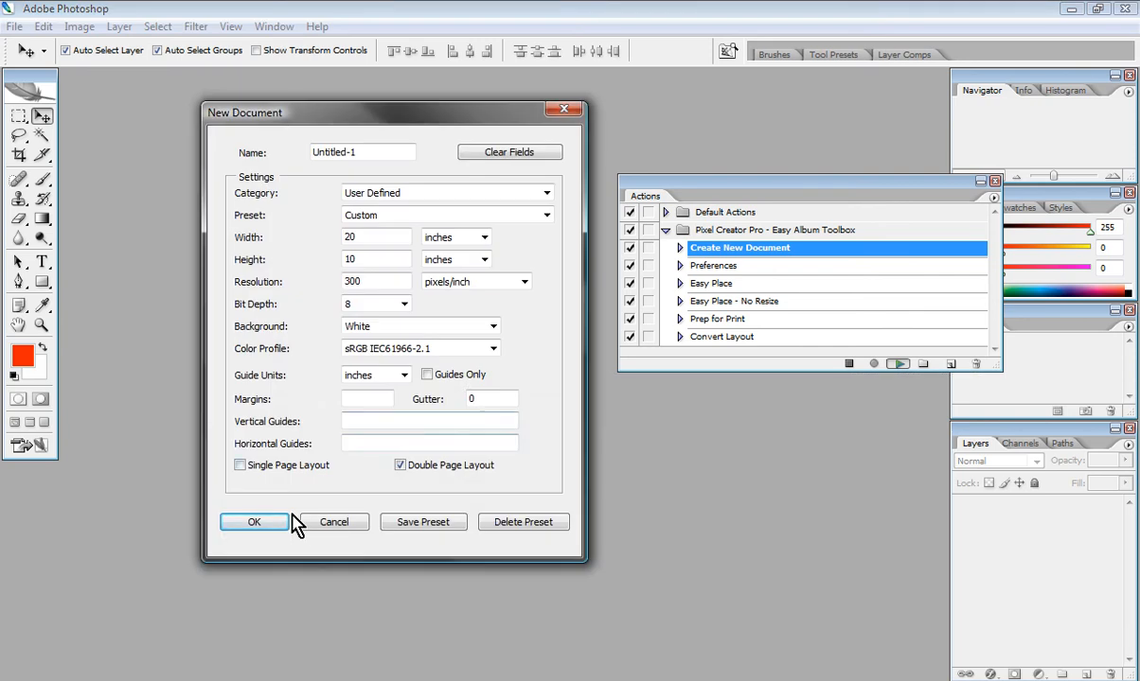
left_click(278, 521)
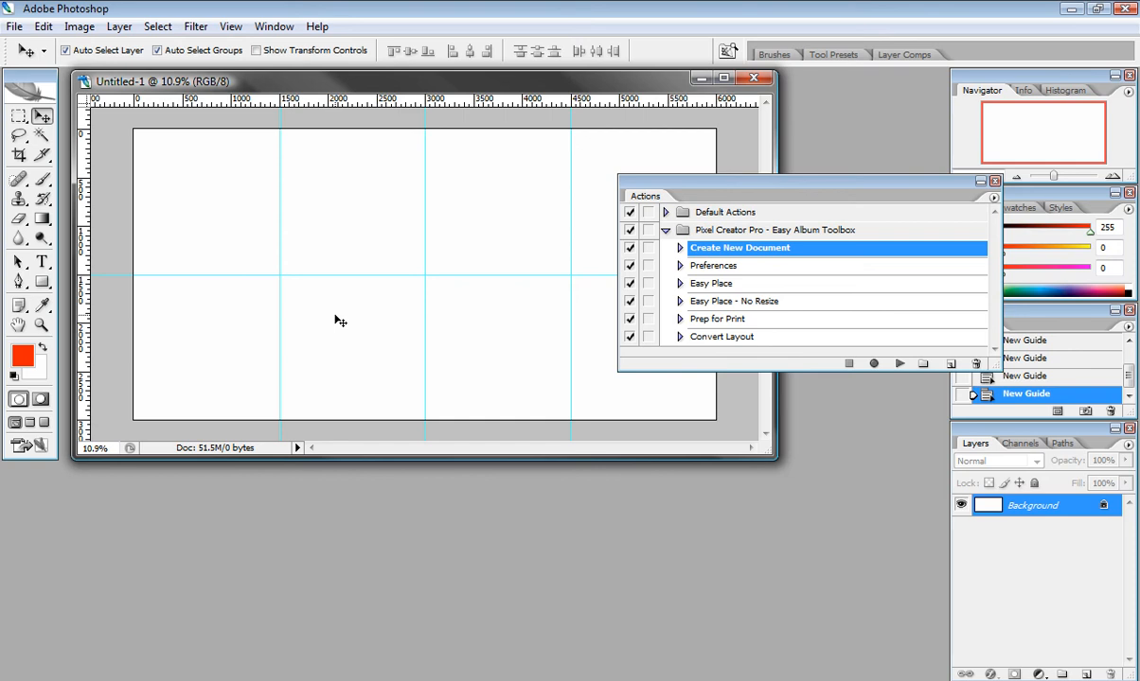
Run the Preferences action to examine the Pixel Creator Pro insert options, leaving them without applying changes
left_click(693, 266)
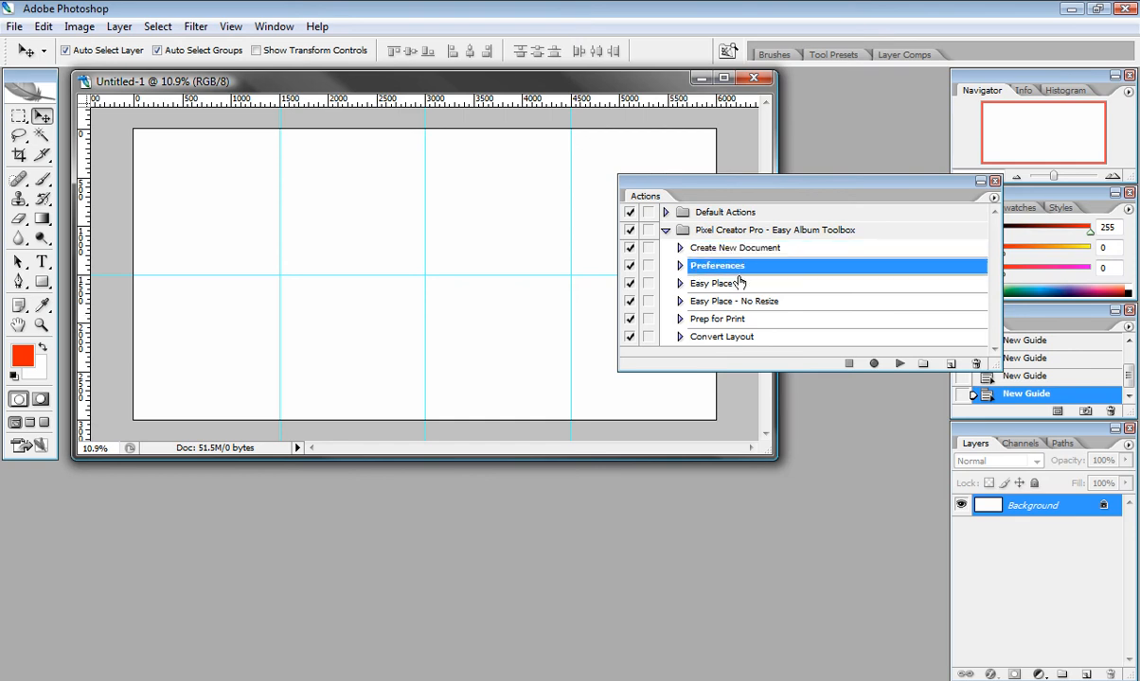
left_click(896, 363)
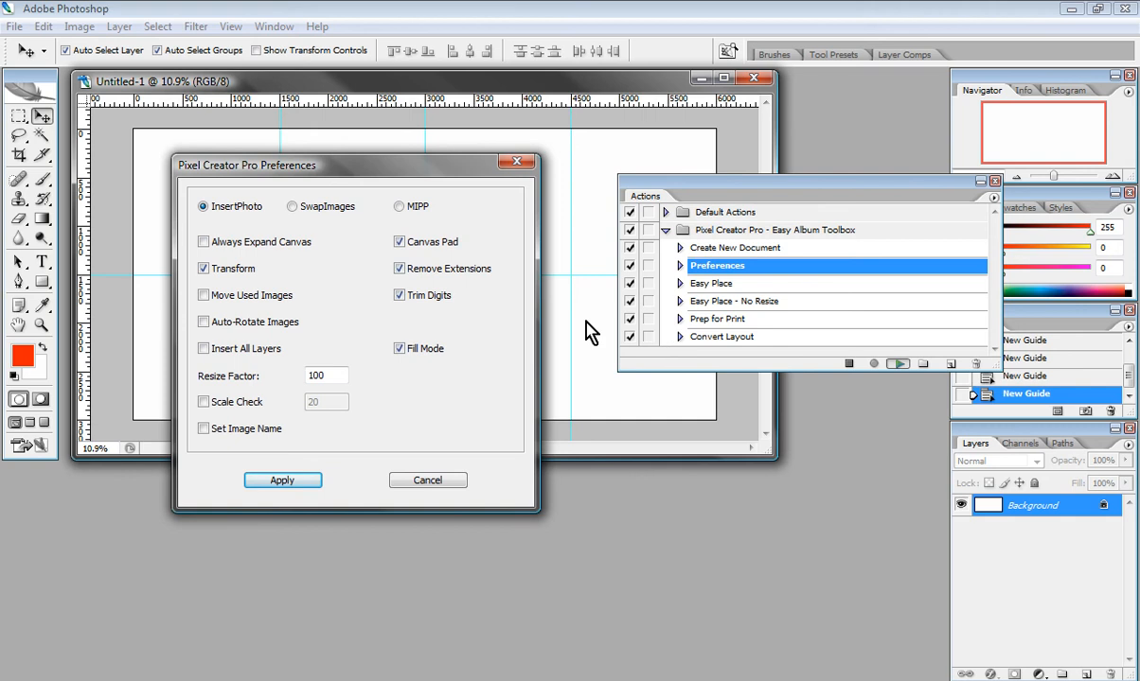
left_click(427, 480)
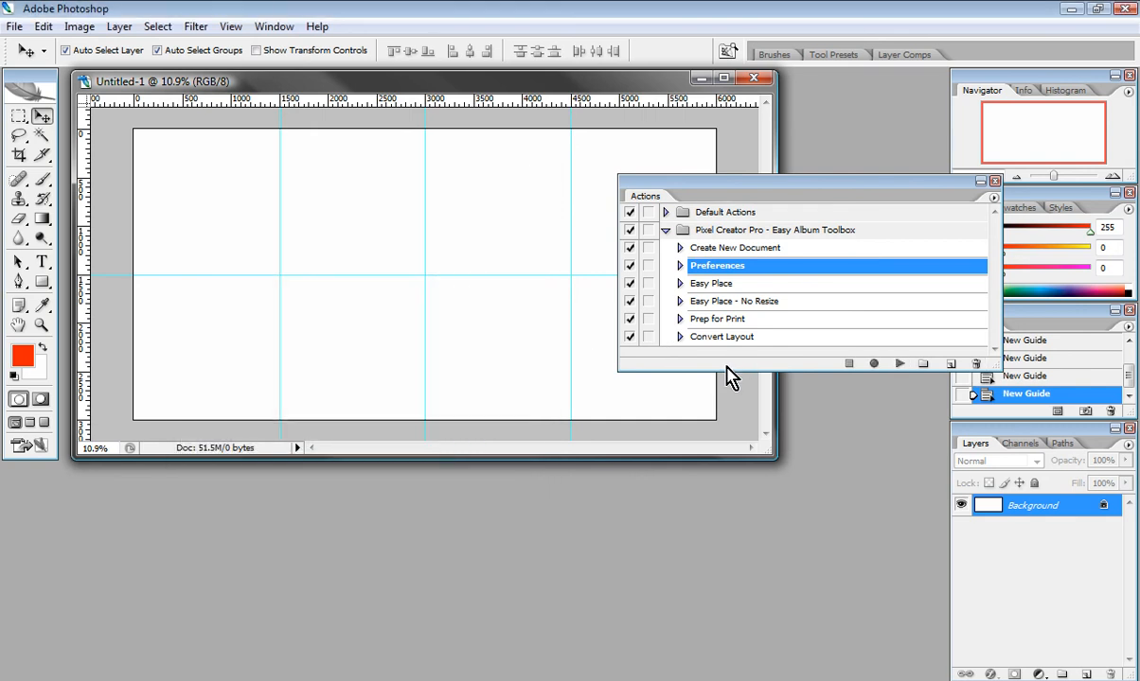
left_click(685, 284)
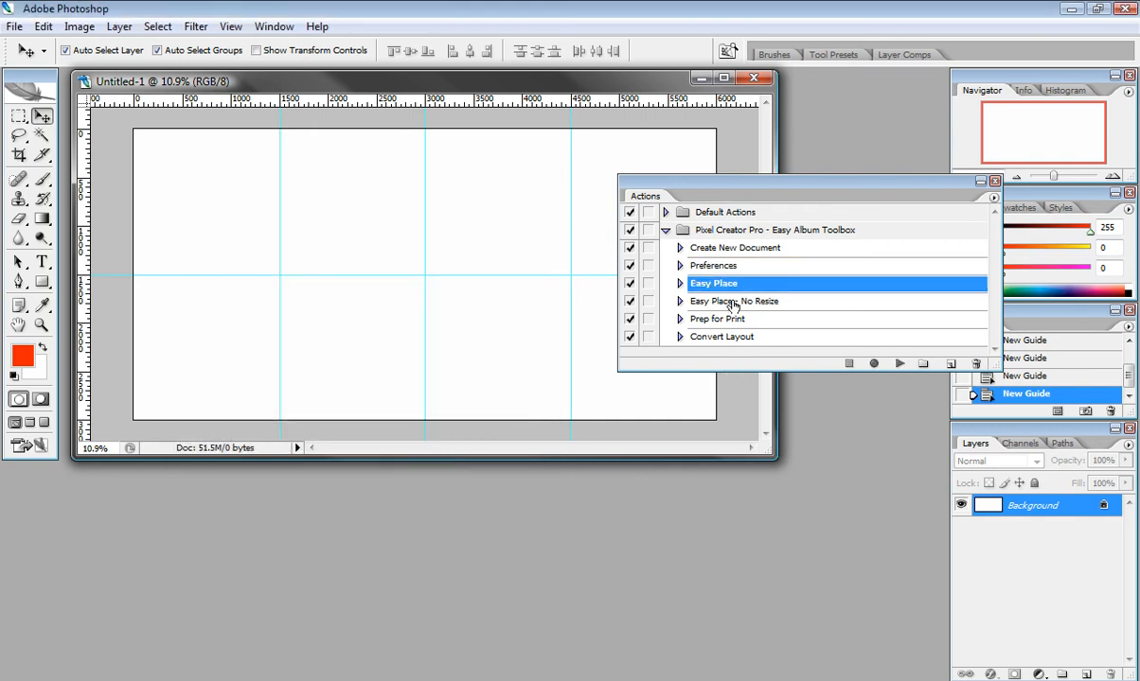
left_click(727, 305)
left_click(660, 317)
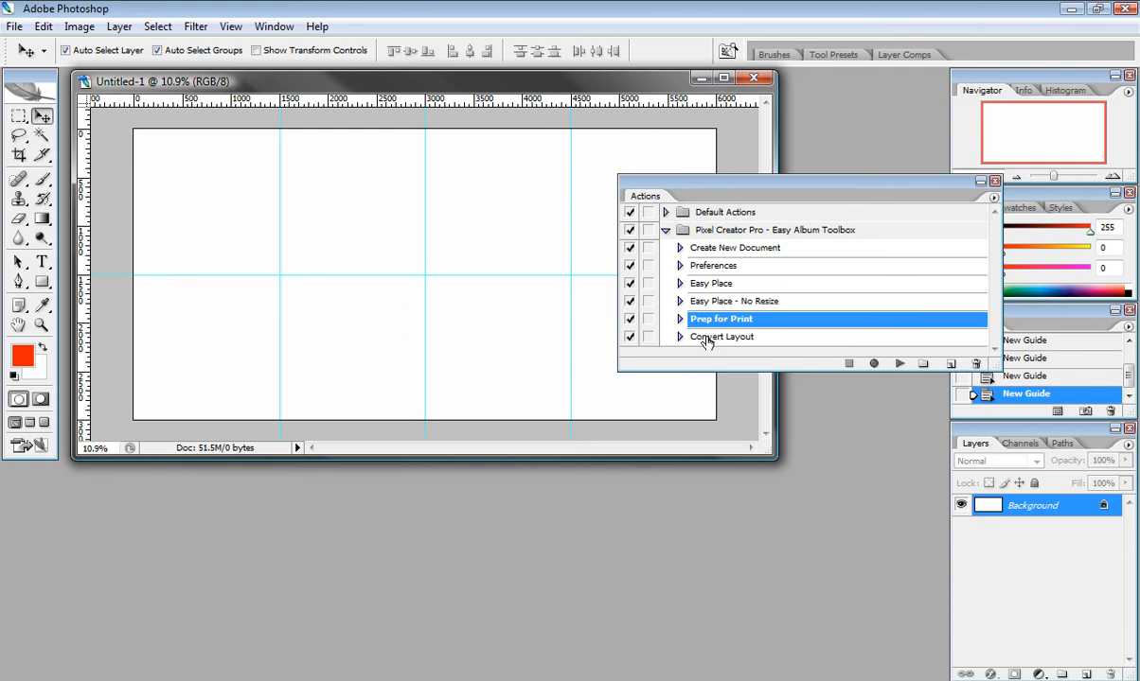
left_click(655, 338)
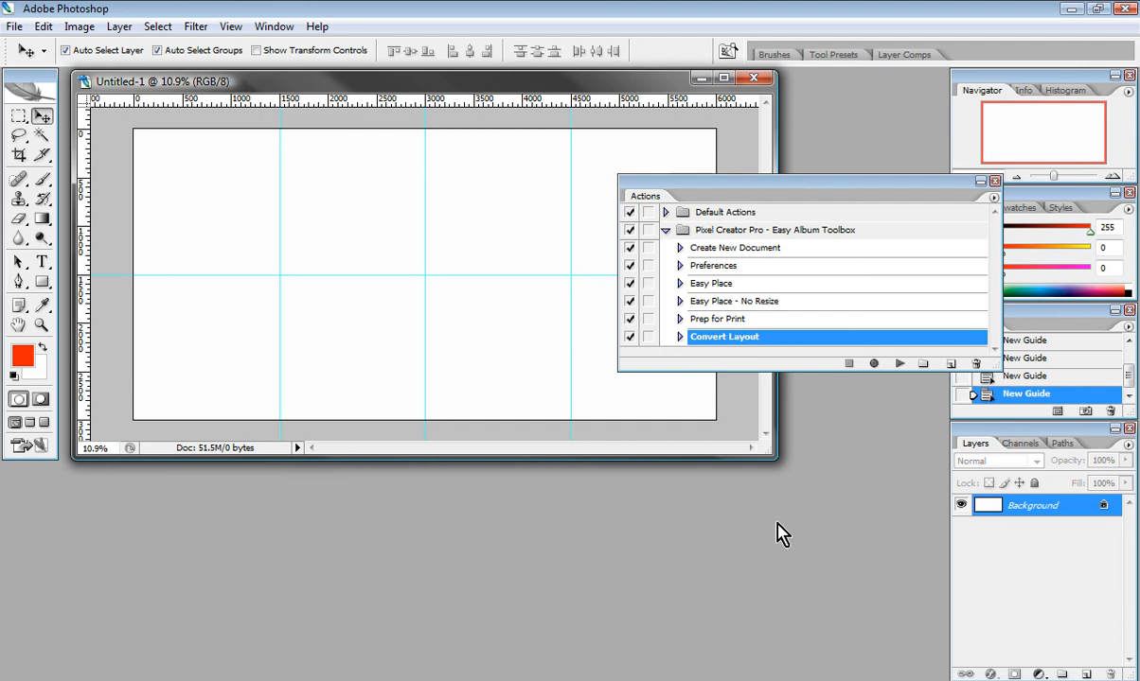
left_click(754, 235)
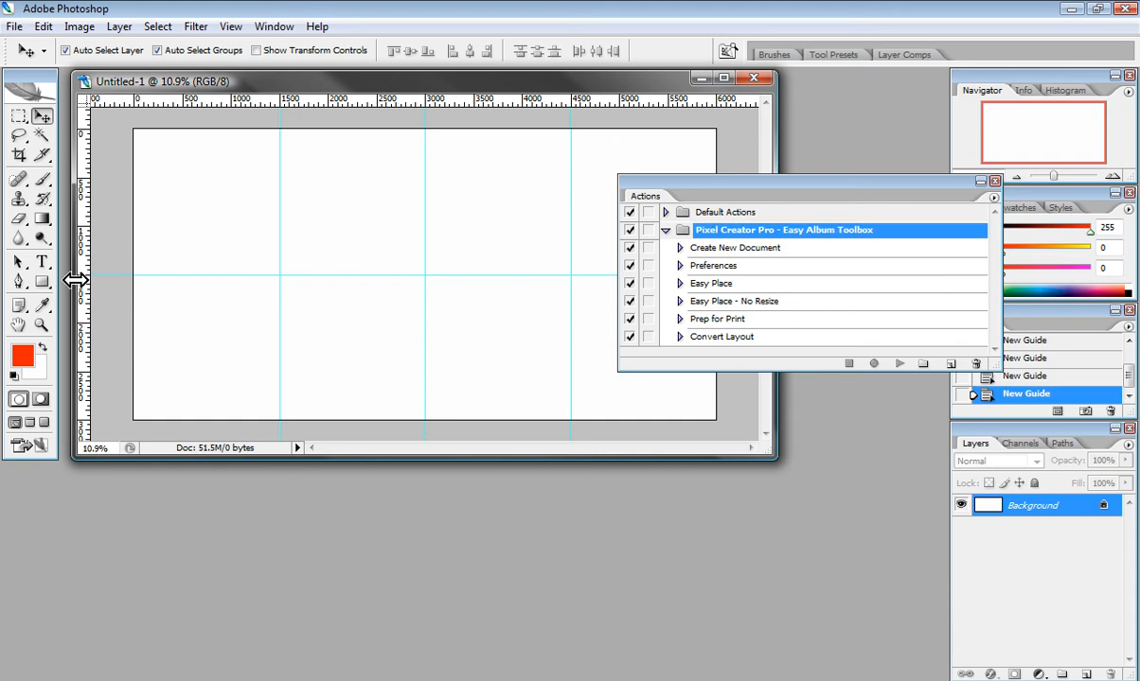
Draw two red rectangle shapes side by side on the page, about 1500 x 2000 and 900 x 1550 pixels
left_click(41, 283)
left_click_drag(181, 192, 327, 386)
left_click_drag(394, 222, 483, 371)
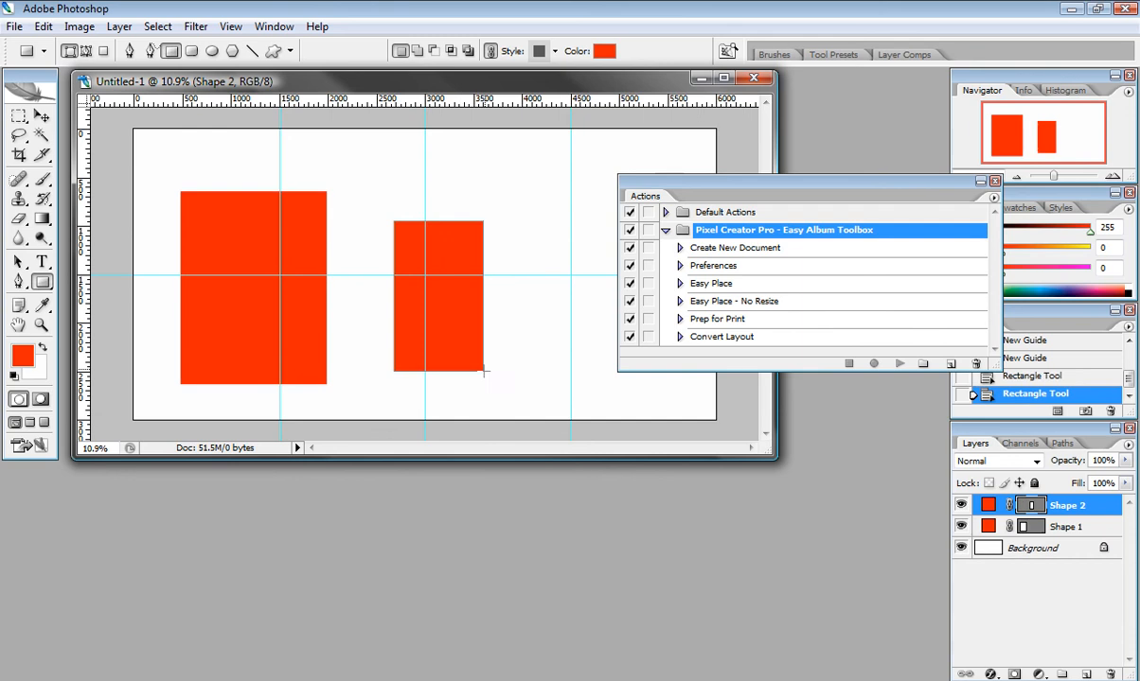
Select both rectangle shape layers and run the Convert Layout action to turn them into image boxes
left_click(1067, 526, "shift")
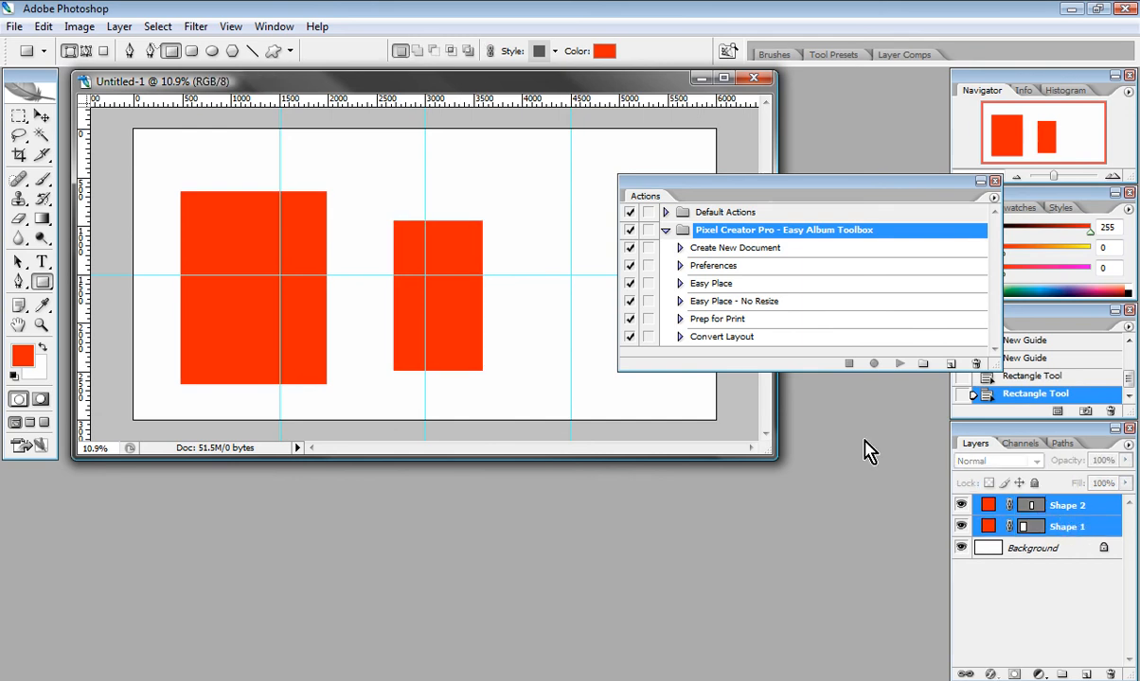
left_click(746, 338)
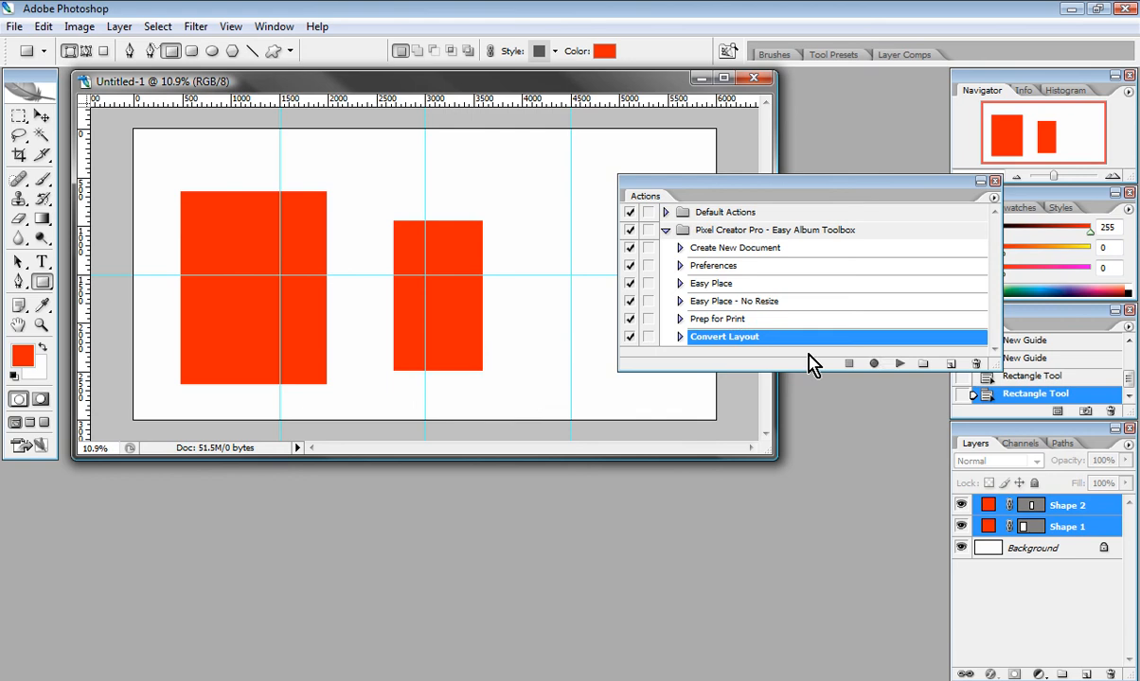
left_click(898, 364)
left_click(248, 293)
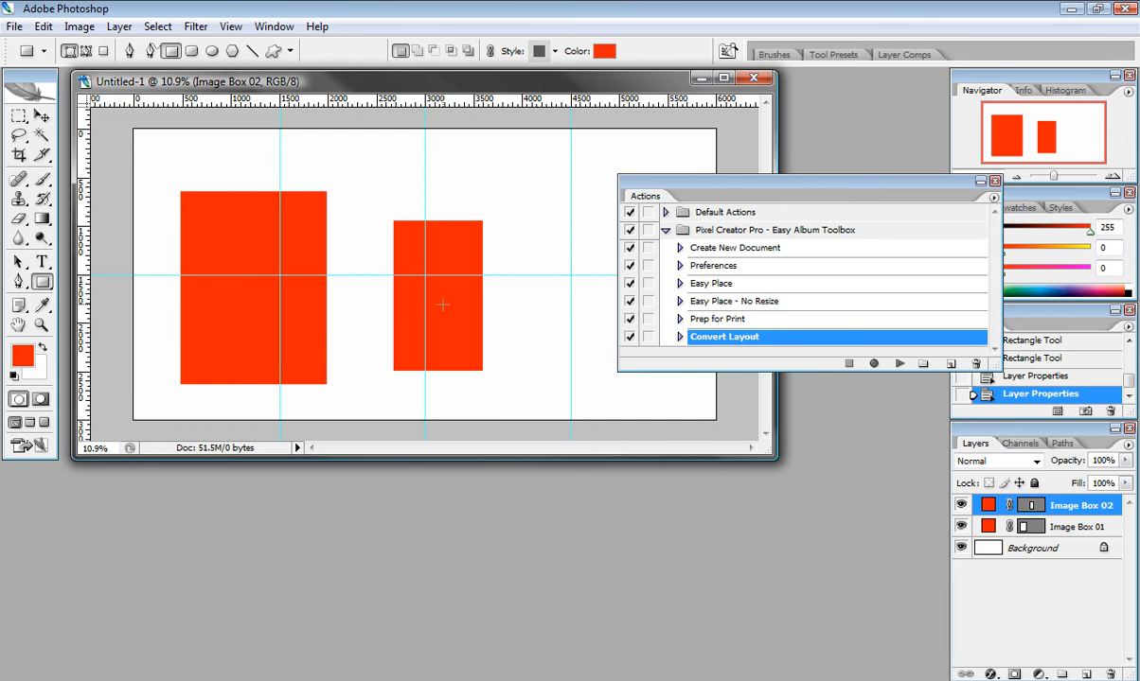
Run the Easy Place action and fill the larger image box with the black-and-white portrait IMG_9212b, chosen through Bridge
left_click(741, 285)
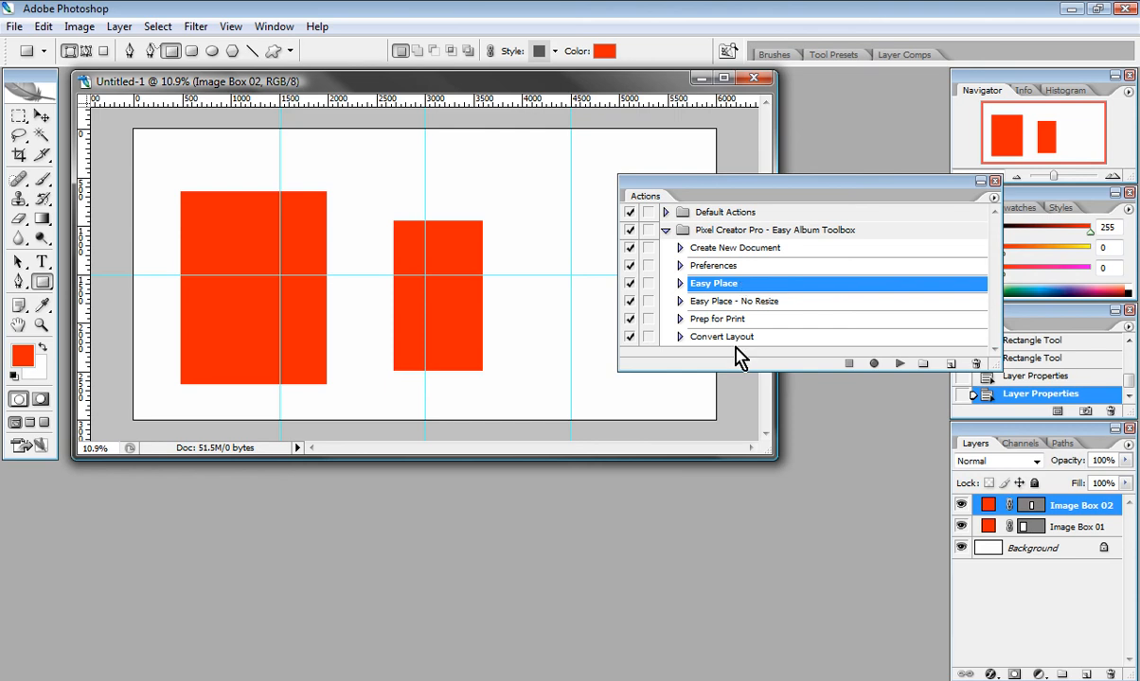
left_click(899, 366)
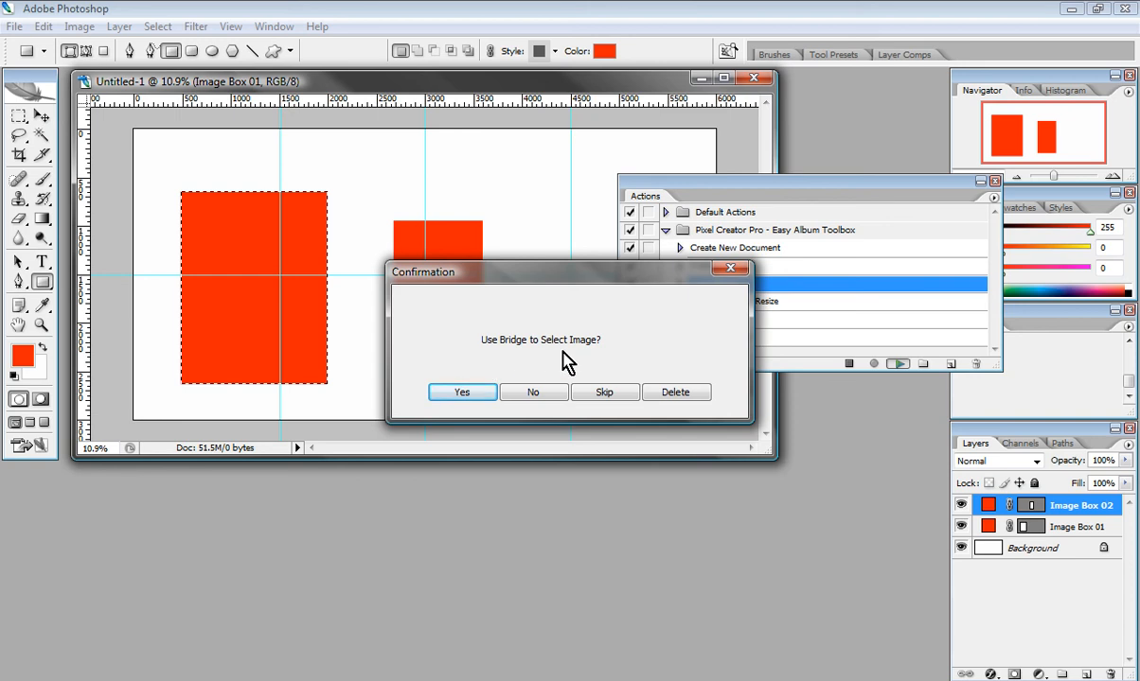
left_click(463, 393)
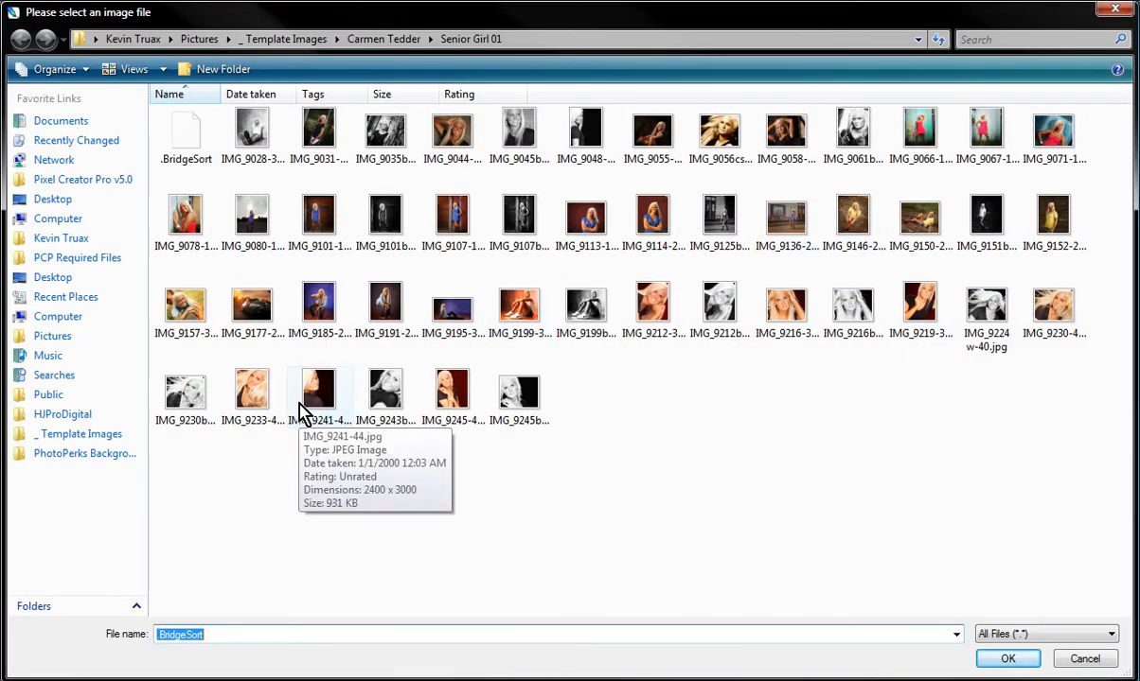
double_click(715, 313)
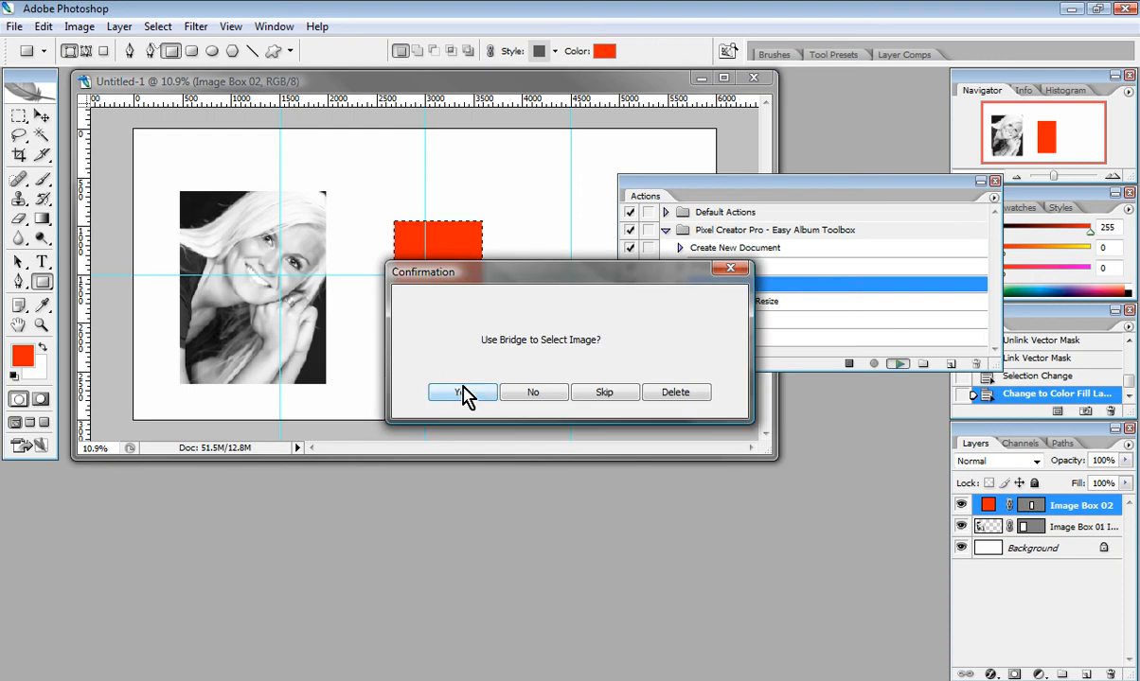
Fill the smaller image box with the color portrait IMG_9245-46.jpg, chosen through Bridge
left_click(461, 397)
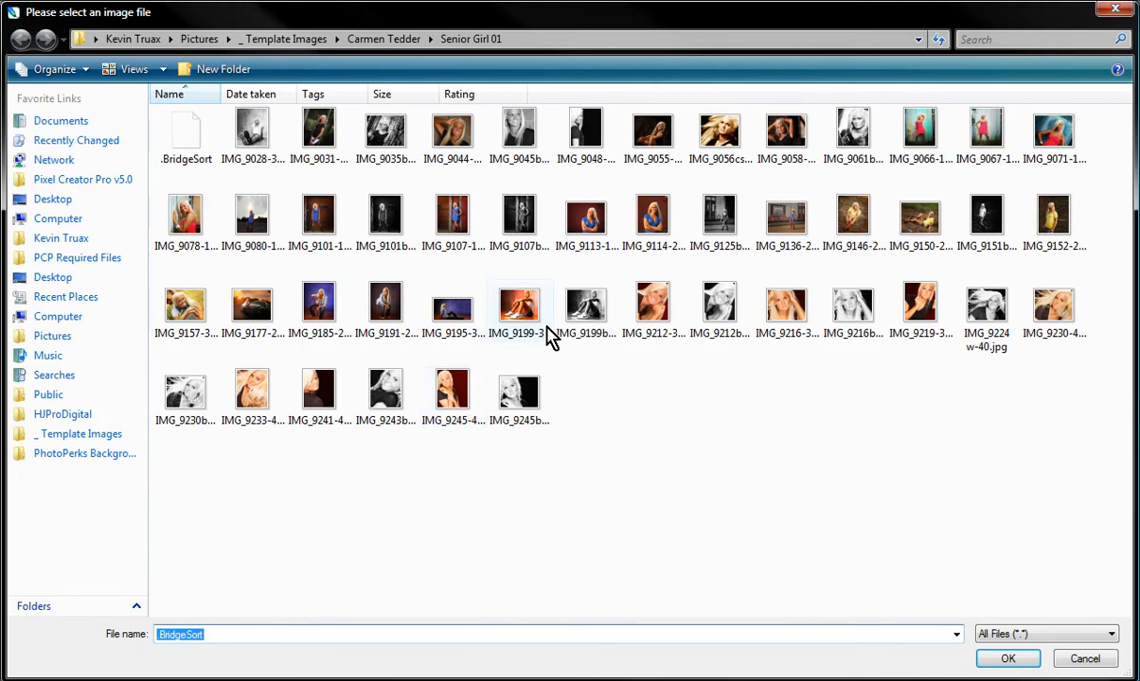
left_click(446, 397)
double_click(447, 397)
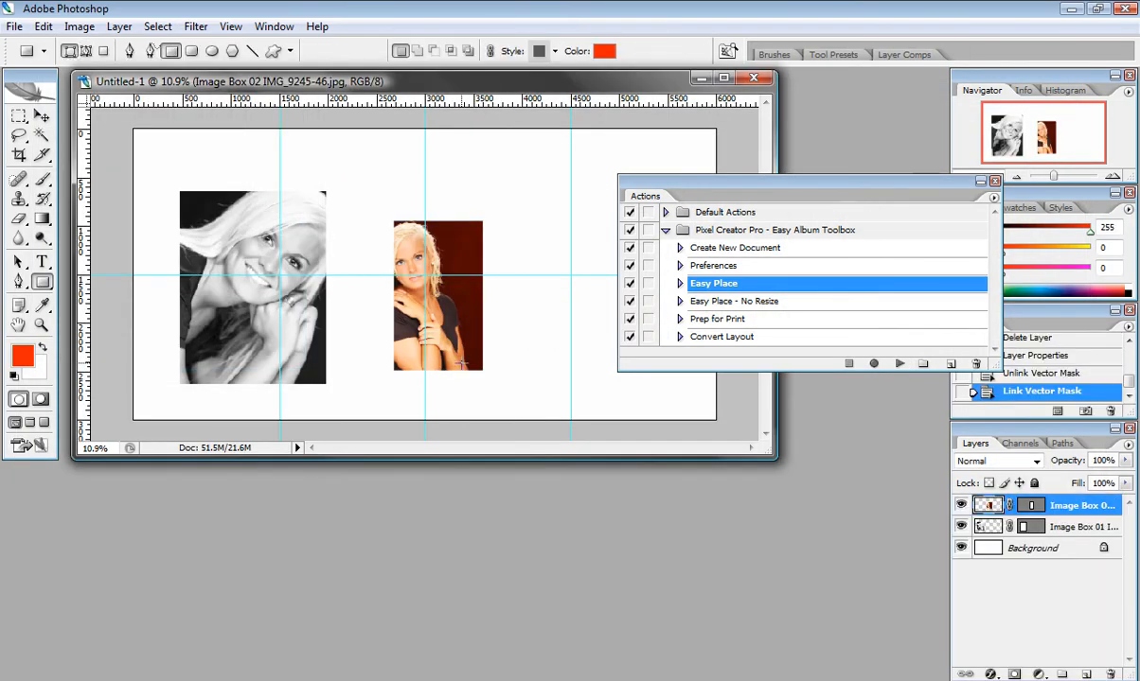
scroll(435, 331, "down", 2)
scroll(413, 314, "up", 3)
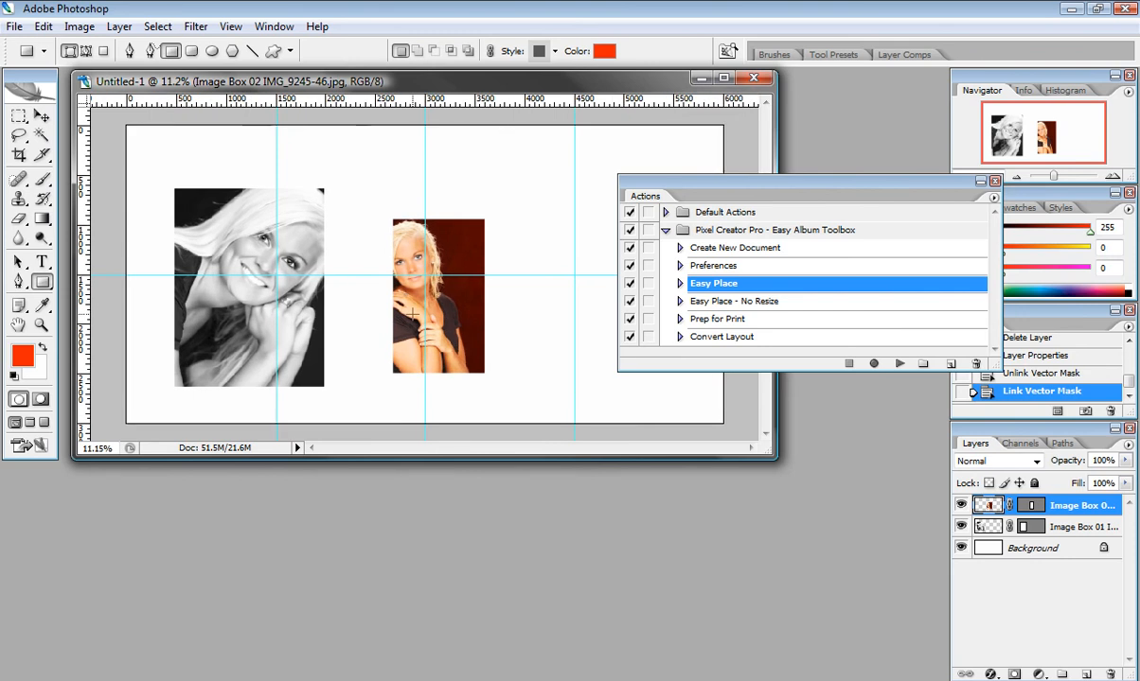
scroll(414, 316, "down", 1)
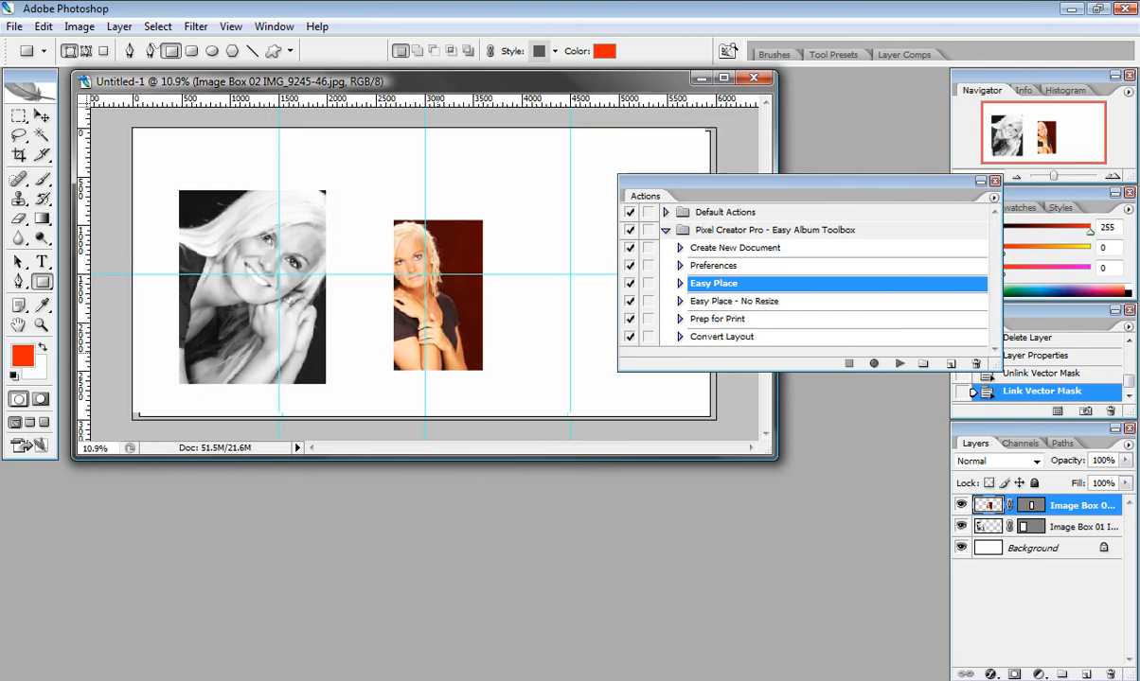
scroll(436, 354, "up", 1)
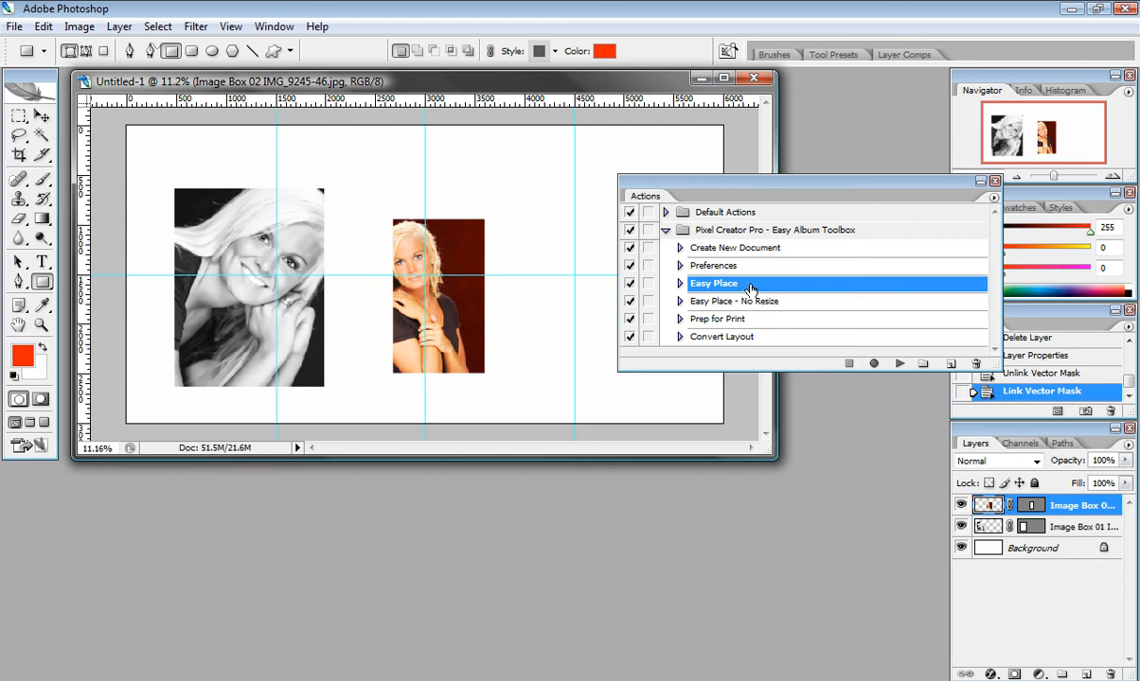
Run the Easy Place action again on the filled spread and skip the larger image box
left_click(897, 364)
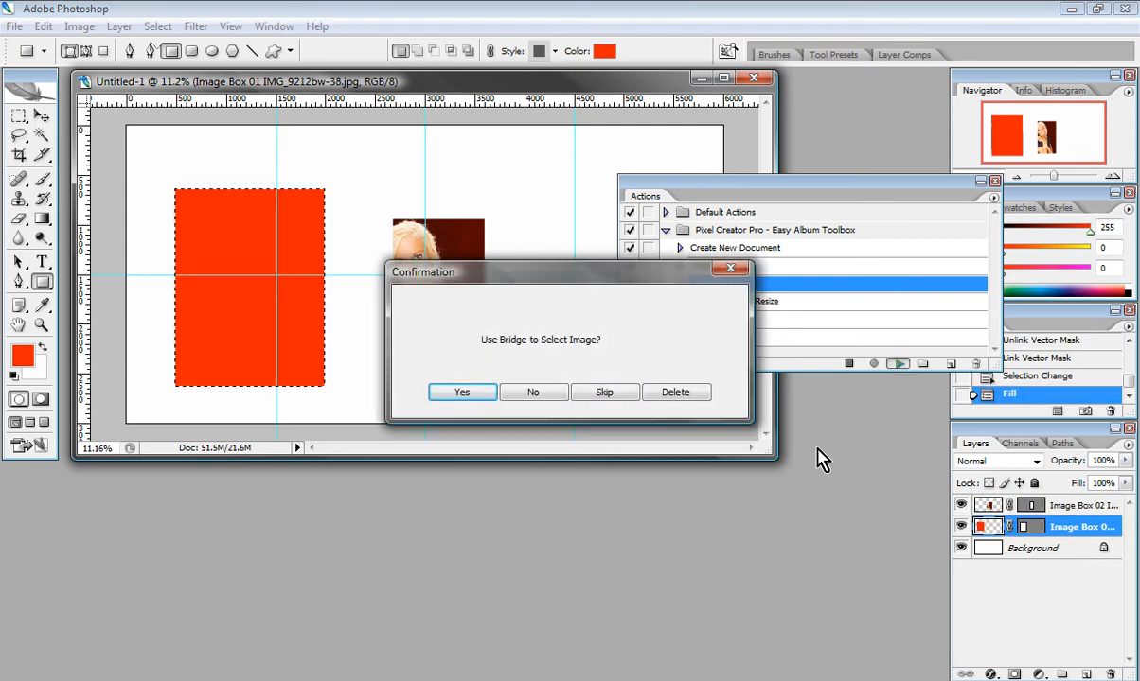
left_click(602, 398)
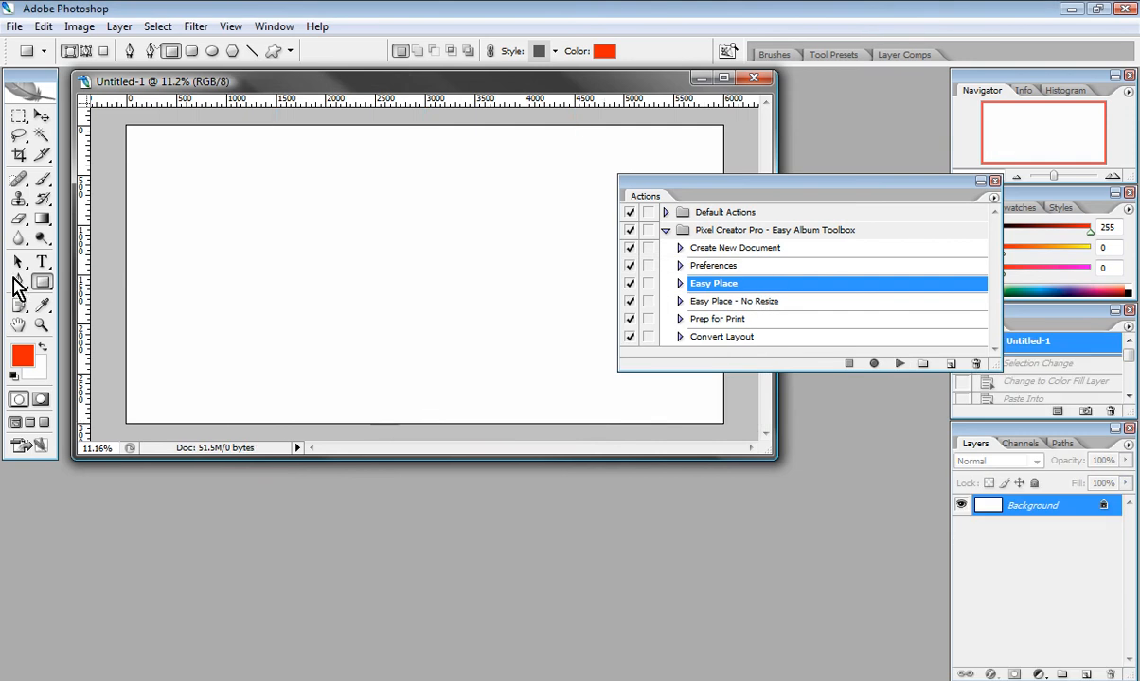
Draw two red rectangles side by side, about 1450 x 1800 and 1200 x 1400 pixels, and convert both to image boxes with Convert Layout
left_click_drag(194, 203, 338, 381)
left_click_drag(400, 228, 521, 367)
left_click(41, 115)
left_click(236, 242)
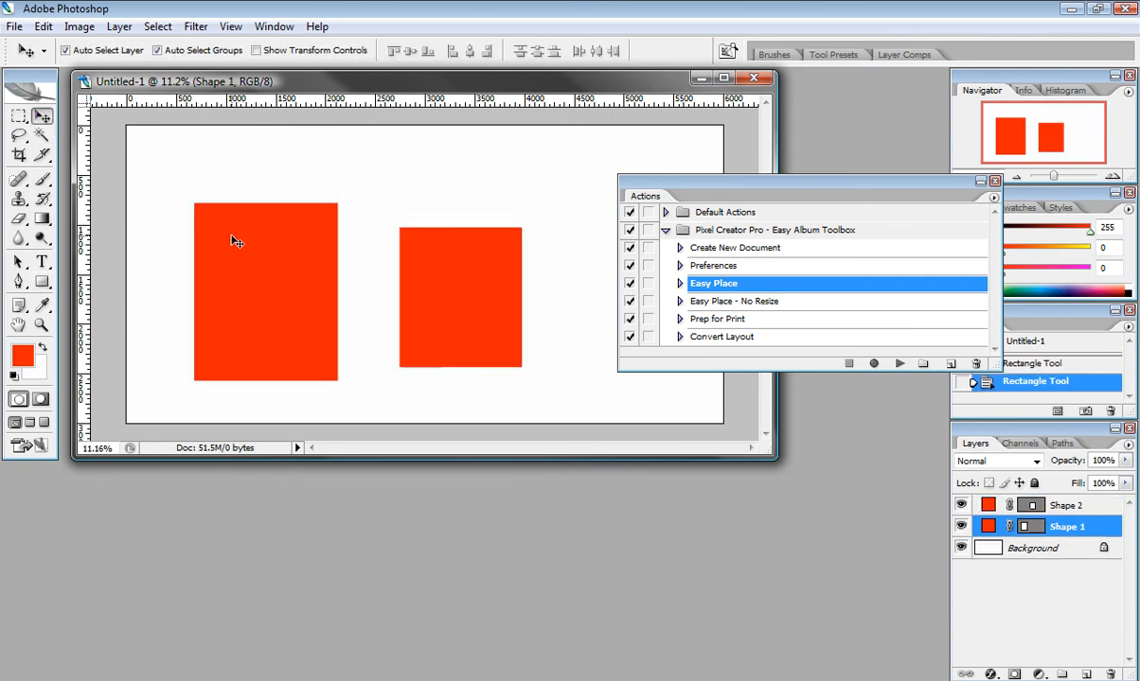
left_click(429, 288, "shift")
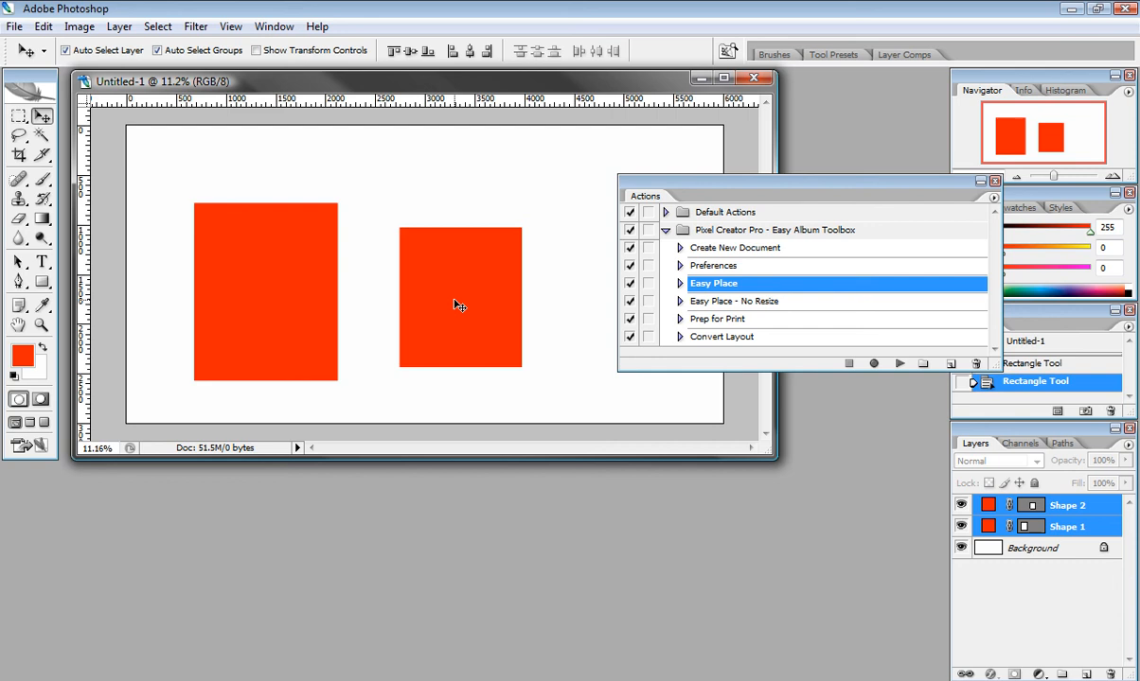
left_click(741, 343)
left_click(898, 364)
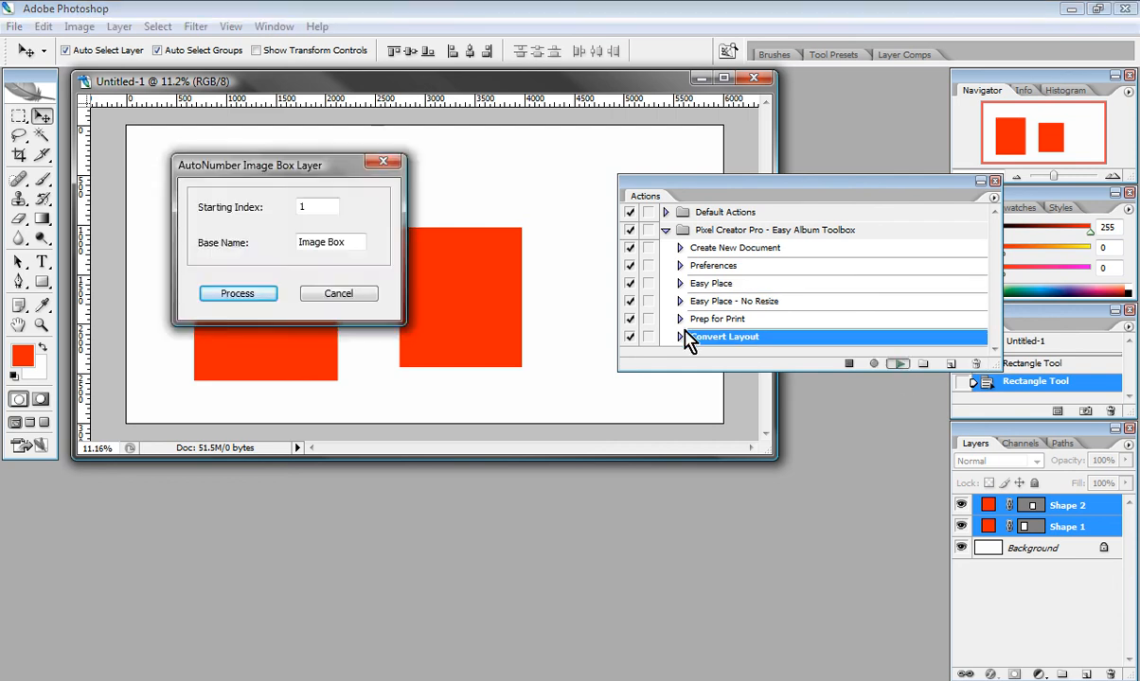
left_click(237, 291)
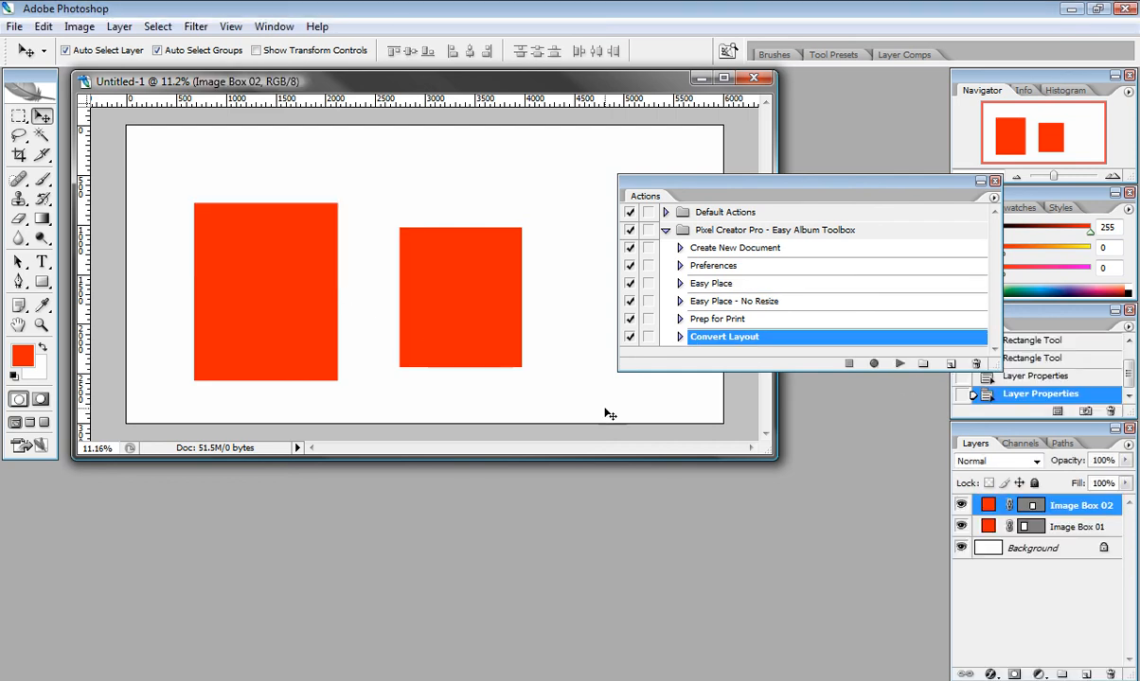
Run the Easy Place action and delete the larger image box, Image Box 01, from the layout
left_click(718, 284)
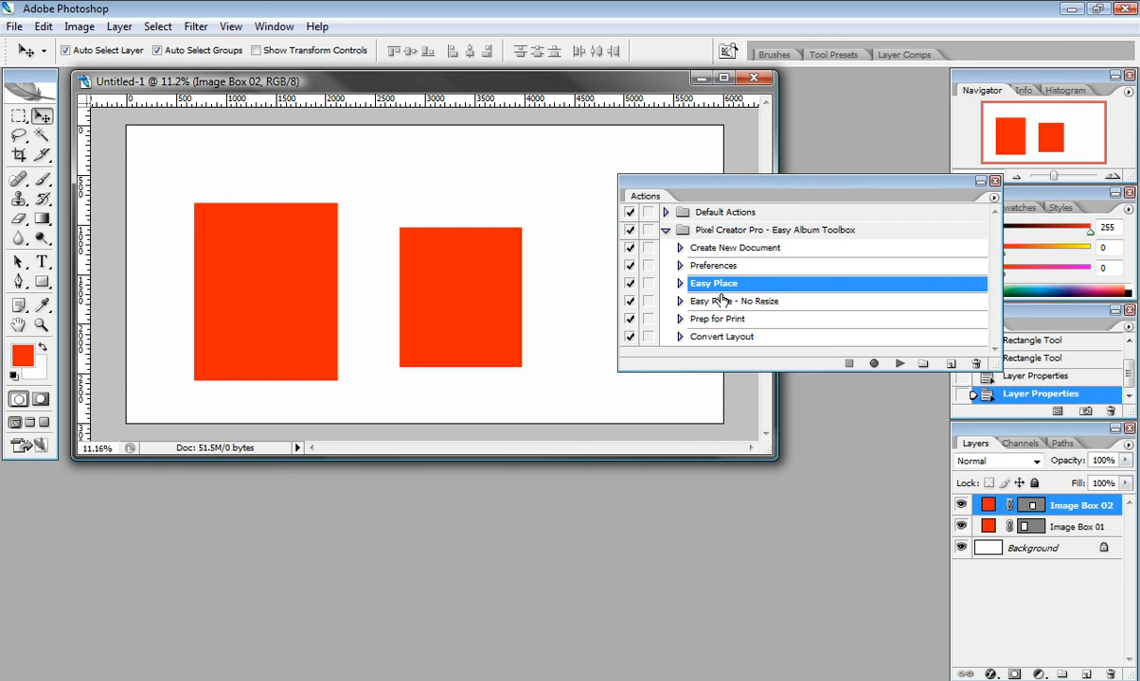
left_click(898, 365)
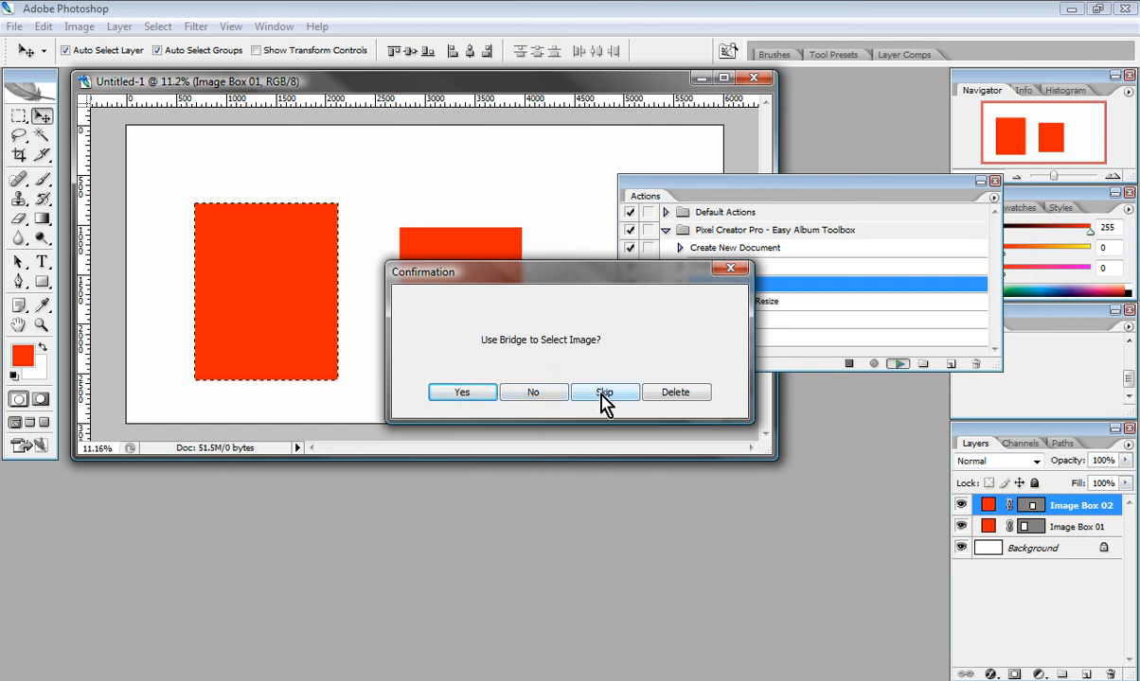
left_click(700, 405)
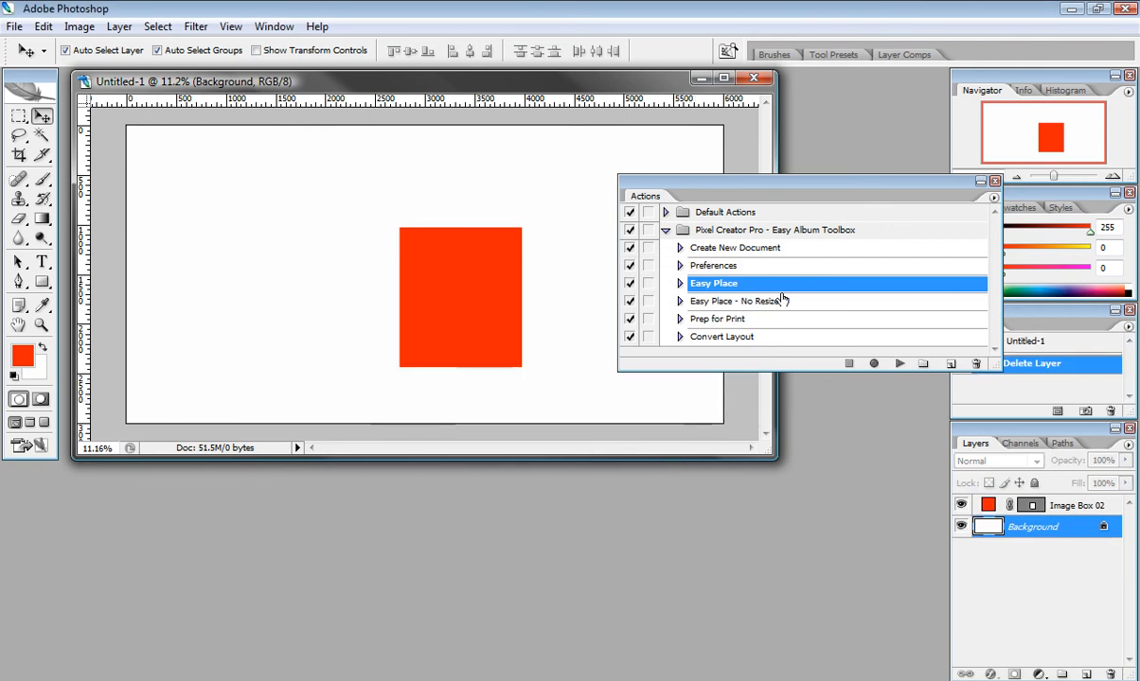
Run Easy Place again and fill the remaining image box with the black-and-white portrait IMG_9212bw-38.jpg through Bridge, declining to cancel the population
left_click(897, 366)
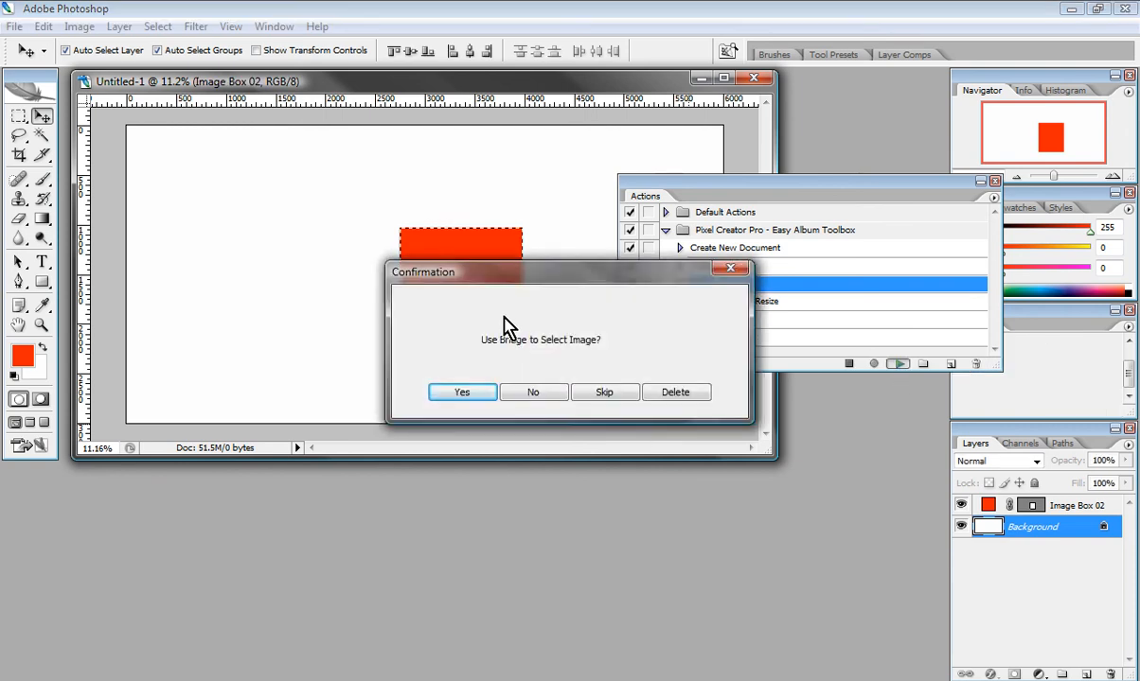
left_click(483, 399)
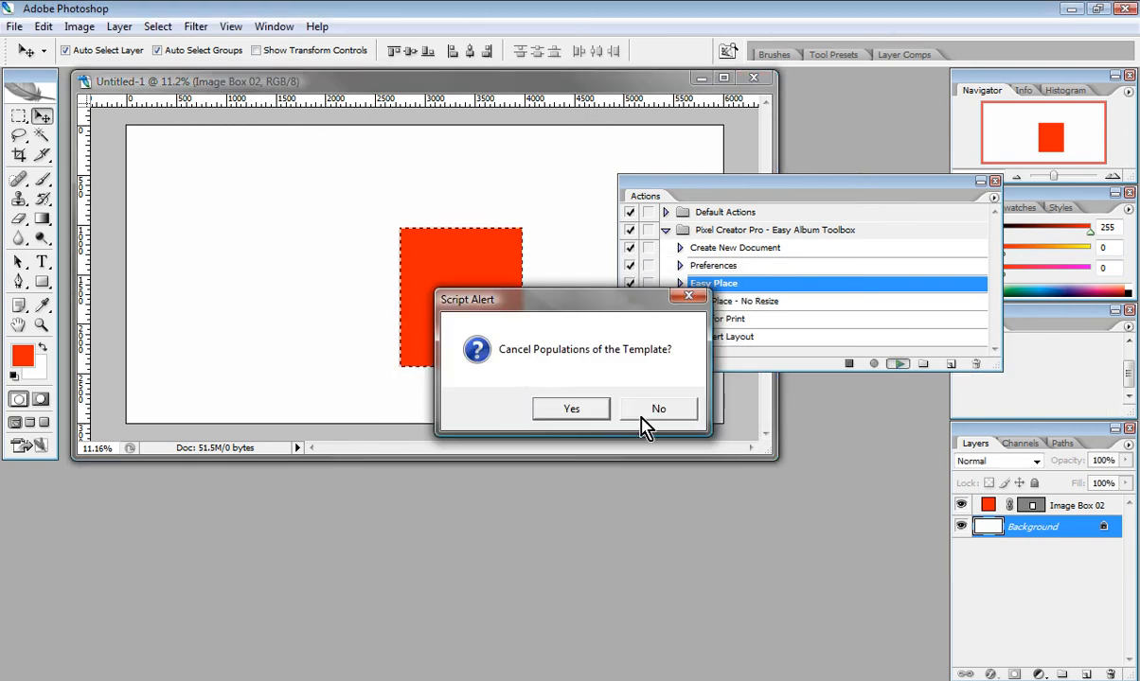
left_click(660, 417)
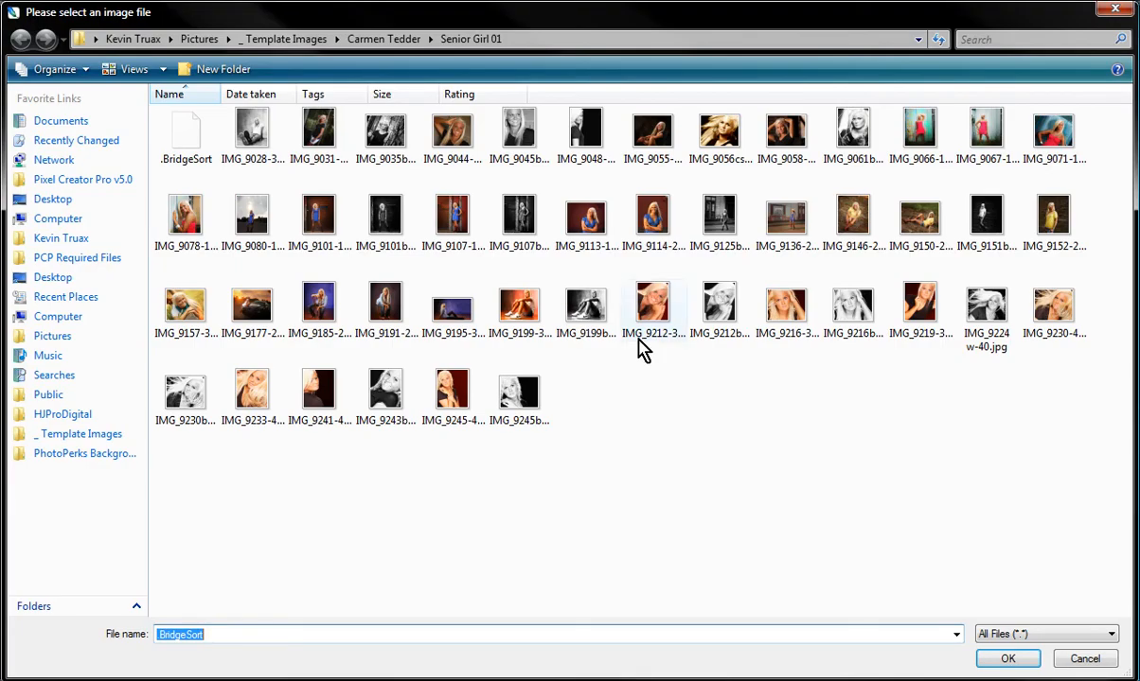
double_click(717, 304)
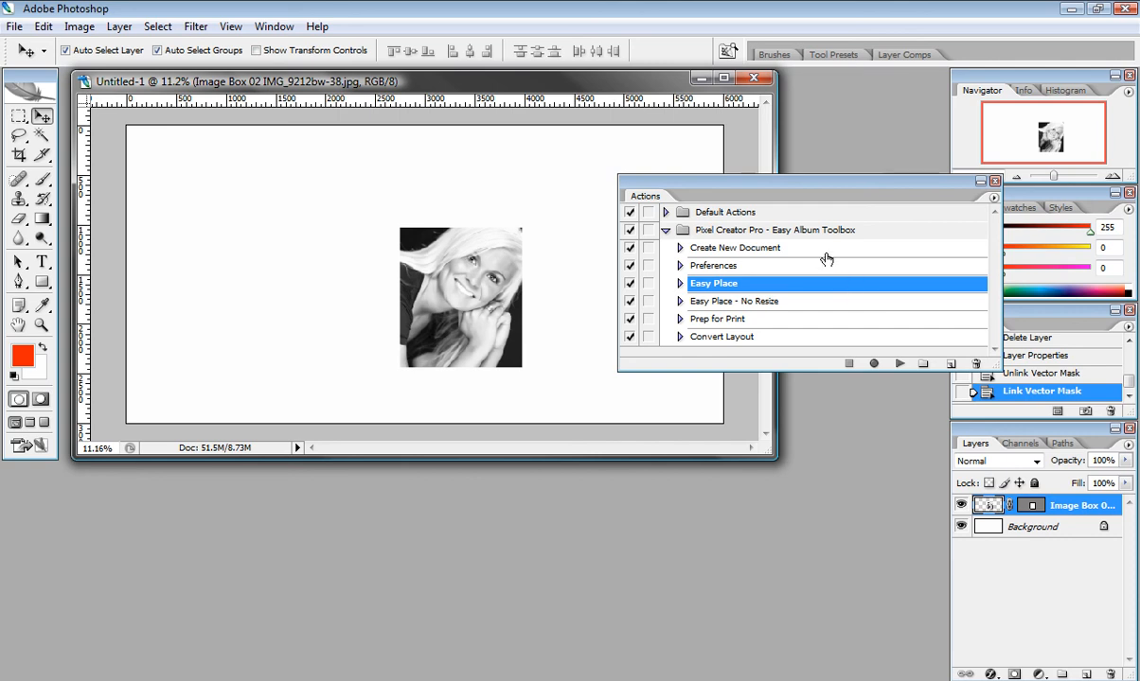
Assign the function key F2 to the Create New Document action
left_click(778, 248)
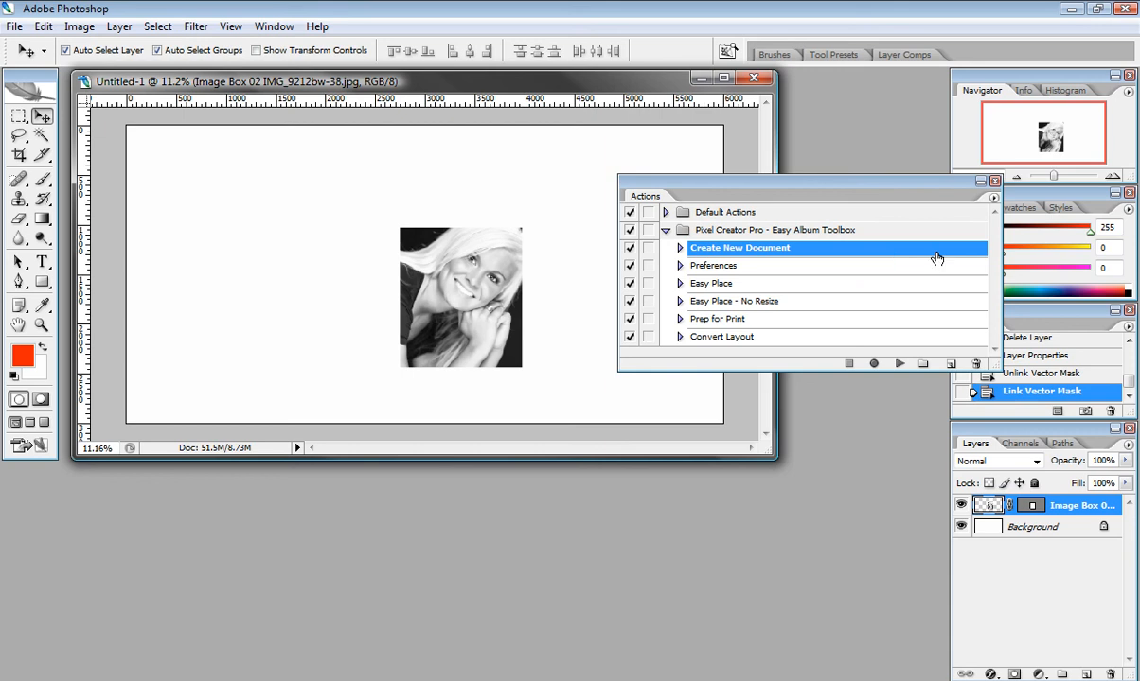
double_click(882, 250)
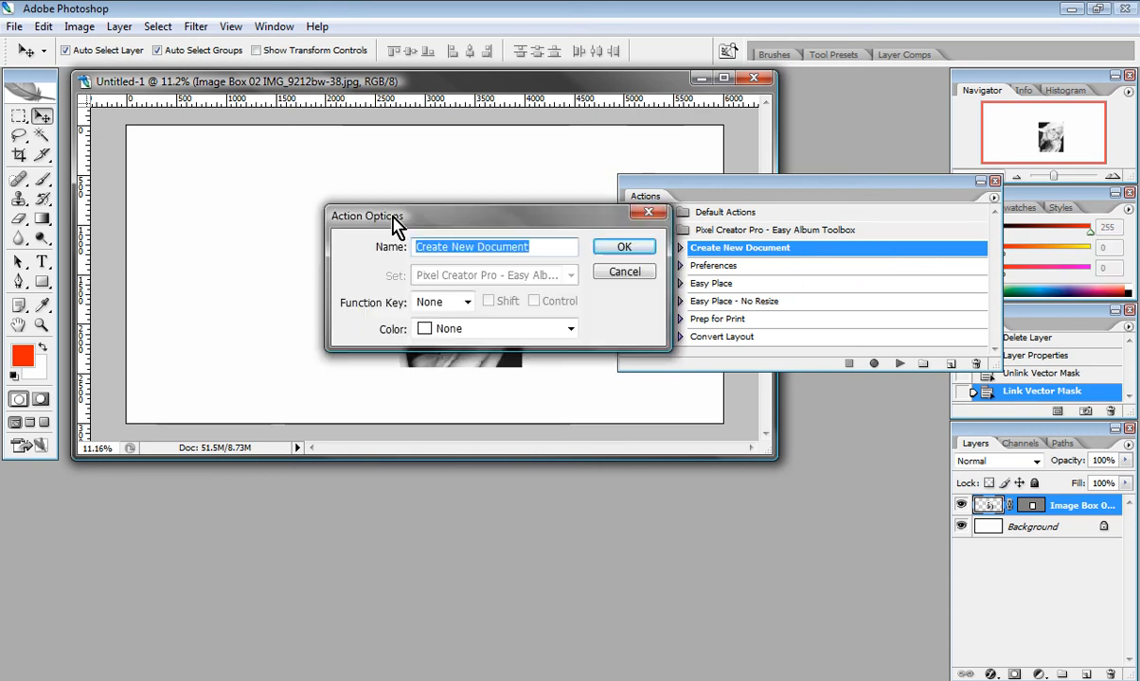
left_click(455, 324)
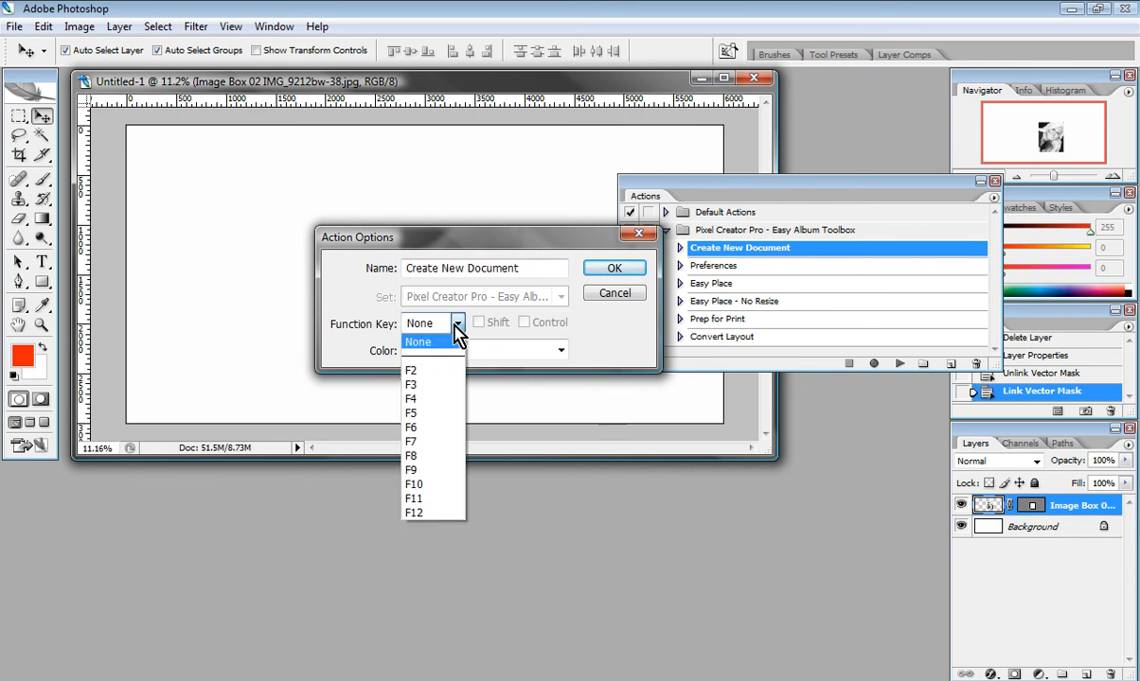
left_click(432, 375)
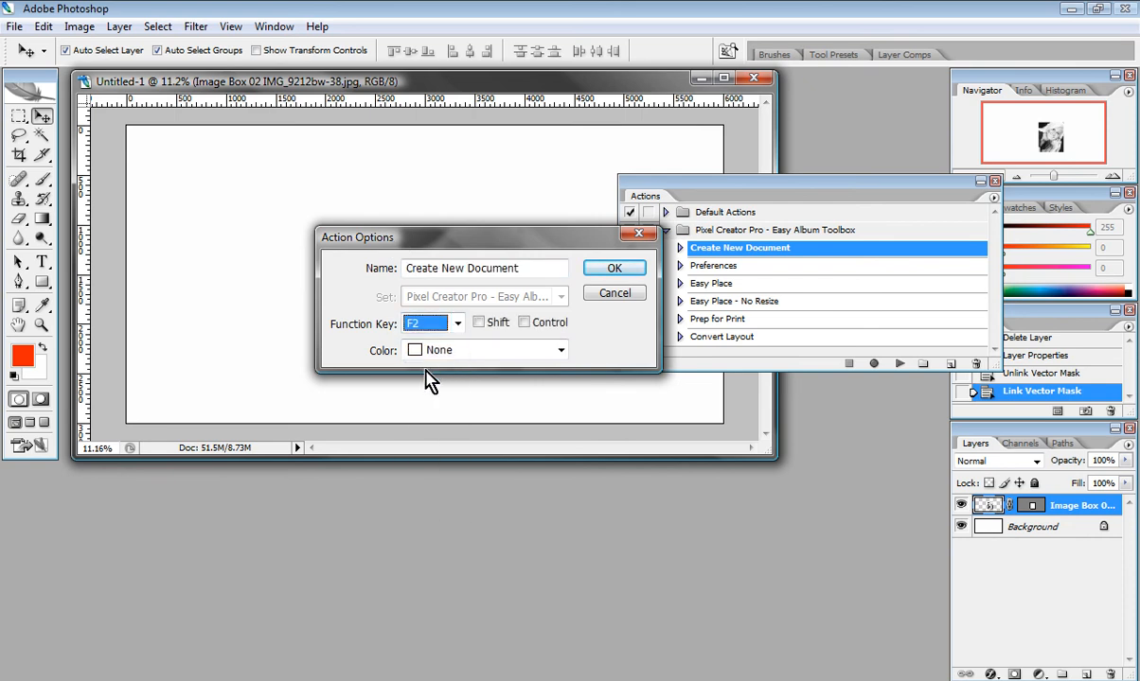
left_click(606, 271)
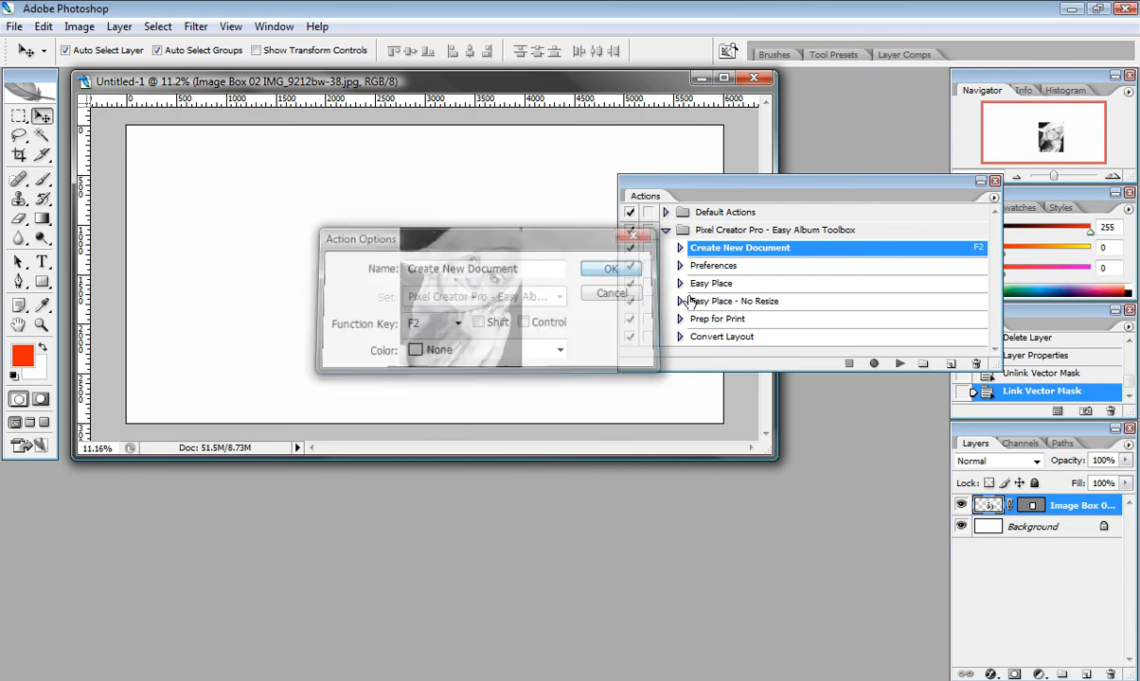
Assign the function key F3 to the Easy Place action
double_click(926, 290)
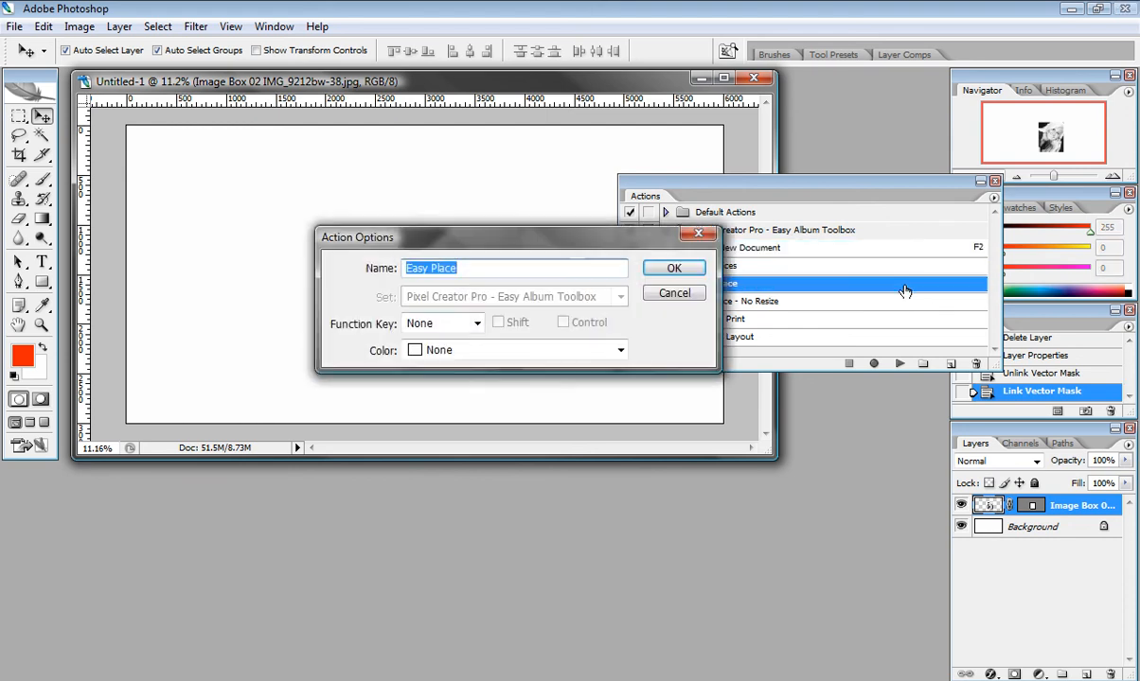
left_click(441, 268)
left_click(476, 322)
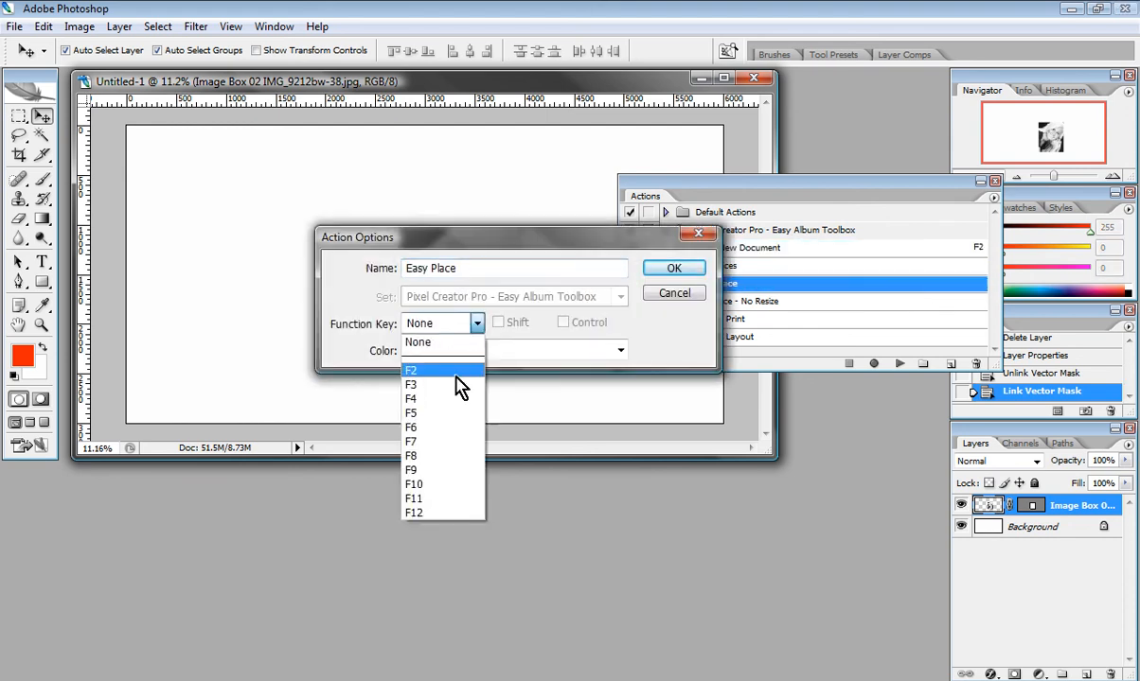
left_click(460, 387)
left_click(673, 269)
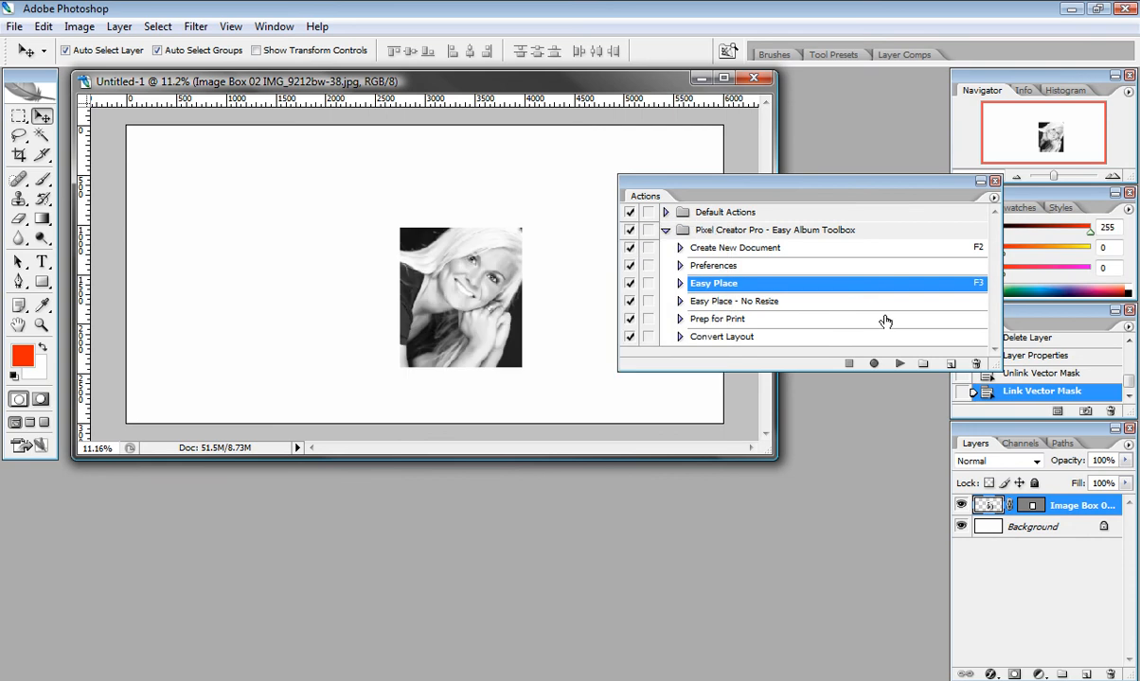
Assign the function key F4 to the Prep for Print action
left_click(879, 322)
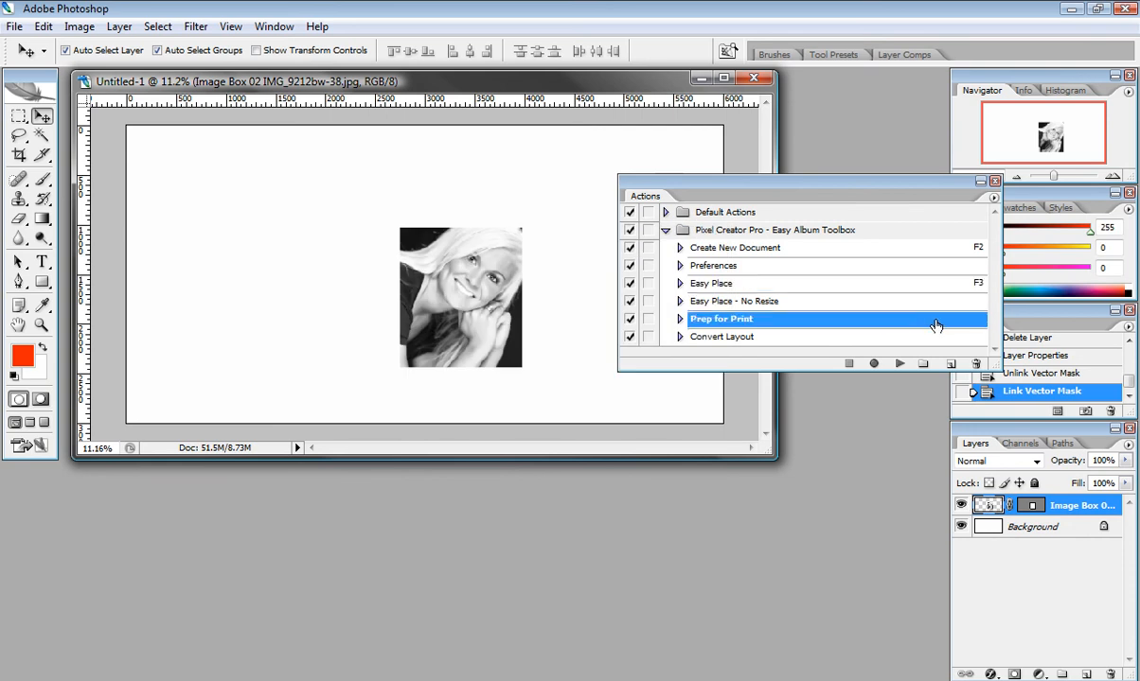
double_click(935, 325)
left_click(478, 323)
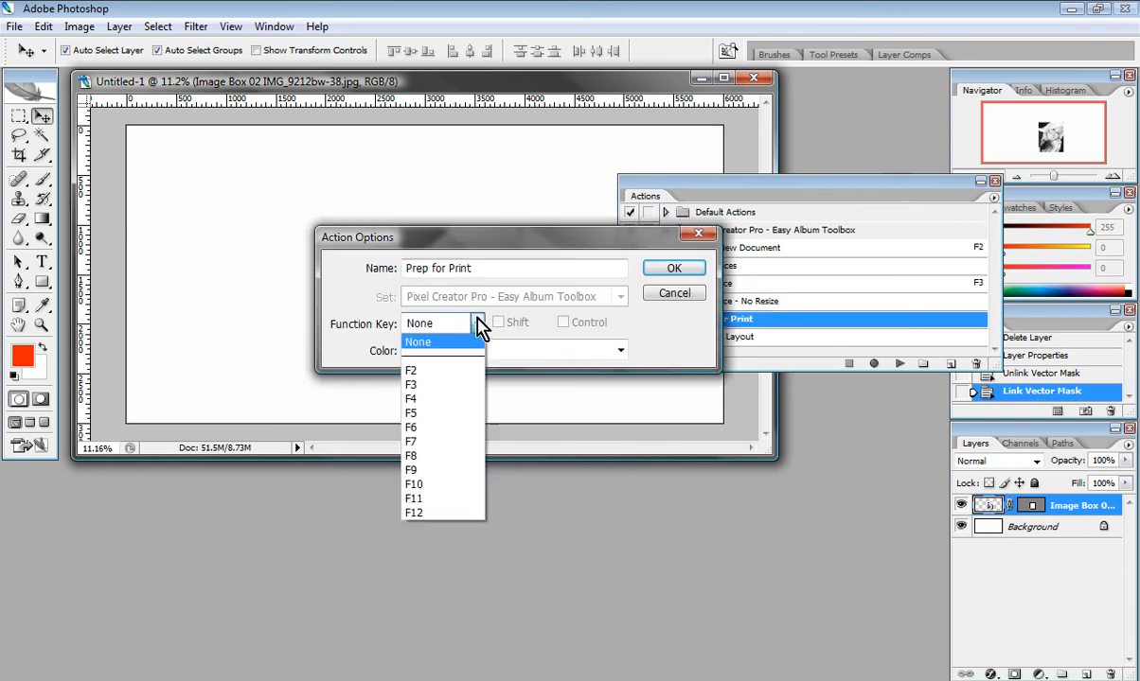
left_click(447, 399)
left_click(673, 272)
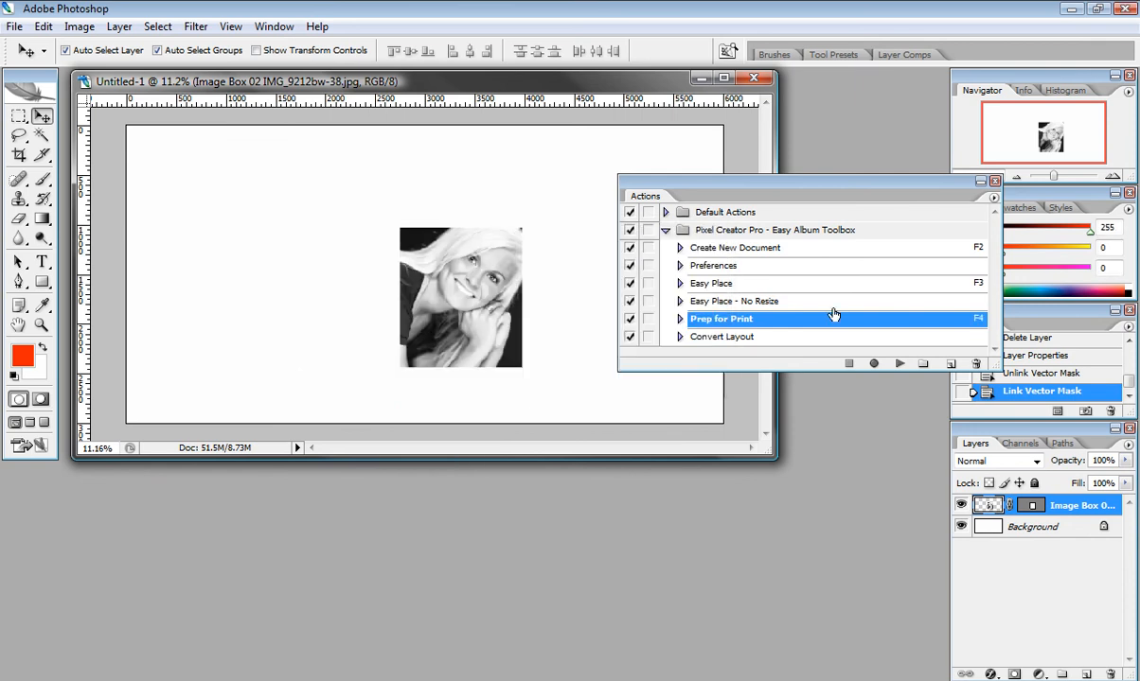
Assign the function key F5 to the Convert Layout action
left_click(903, 338)
double_click(894, 338)
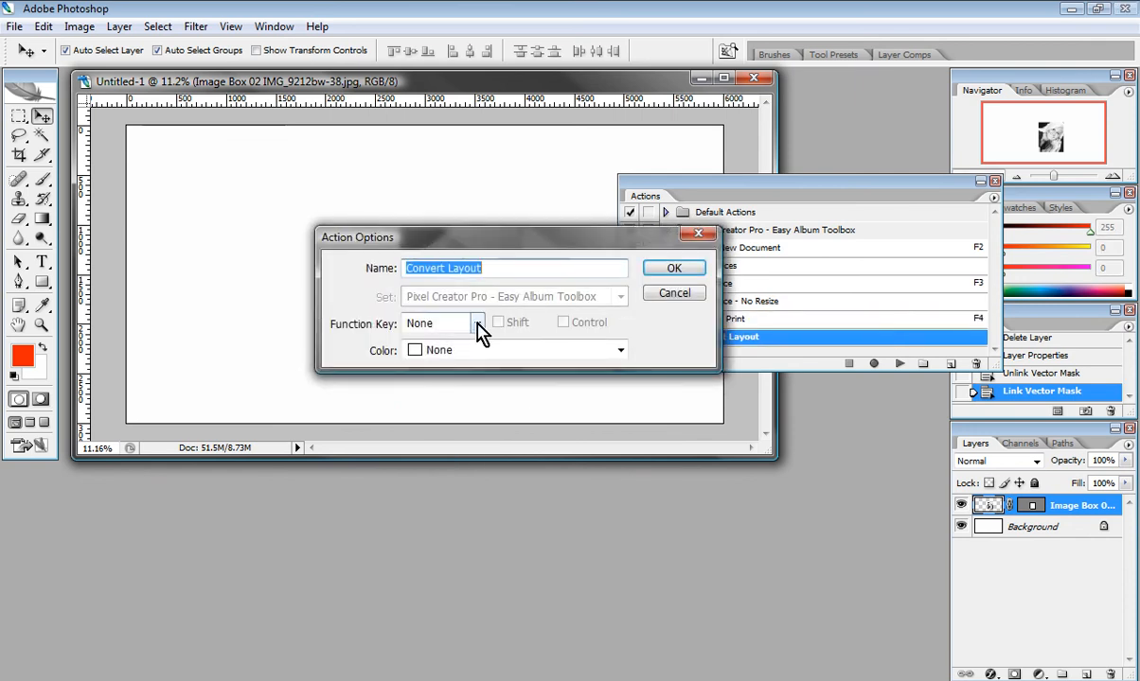
left_click(478, 323)
left_click(451, 413)
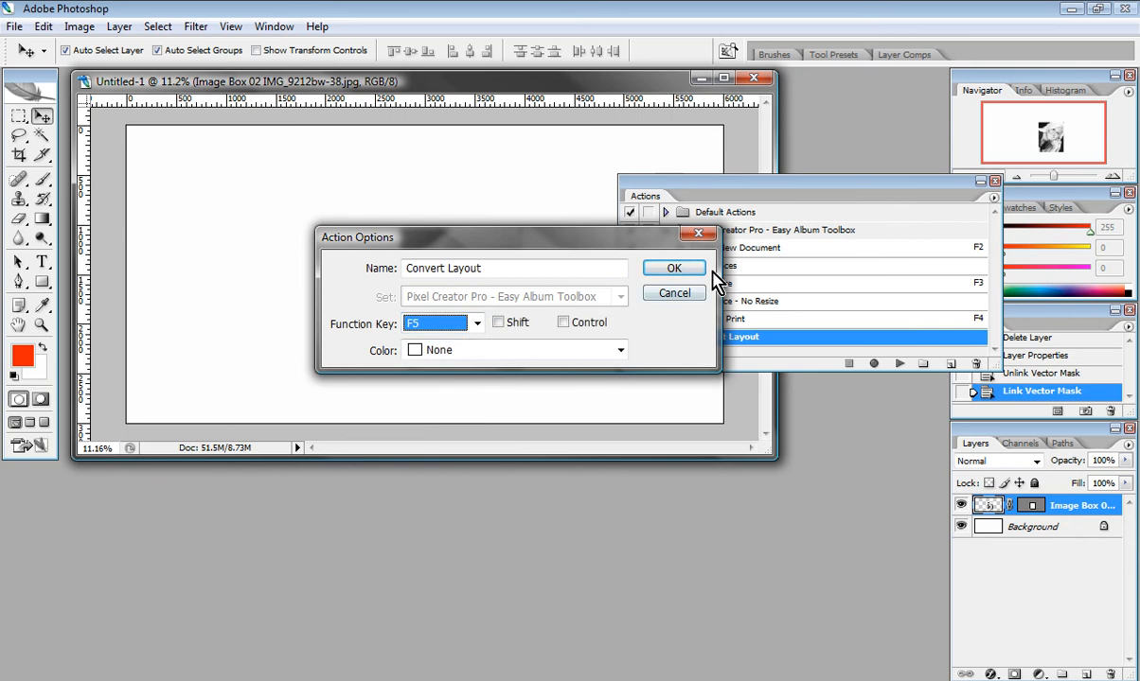
left_click(692, 273)
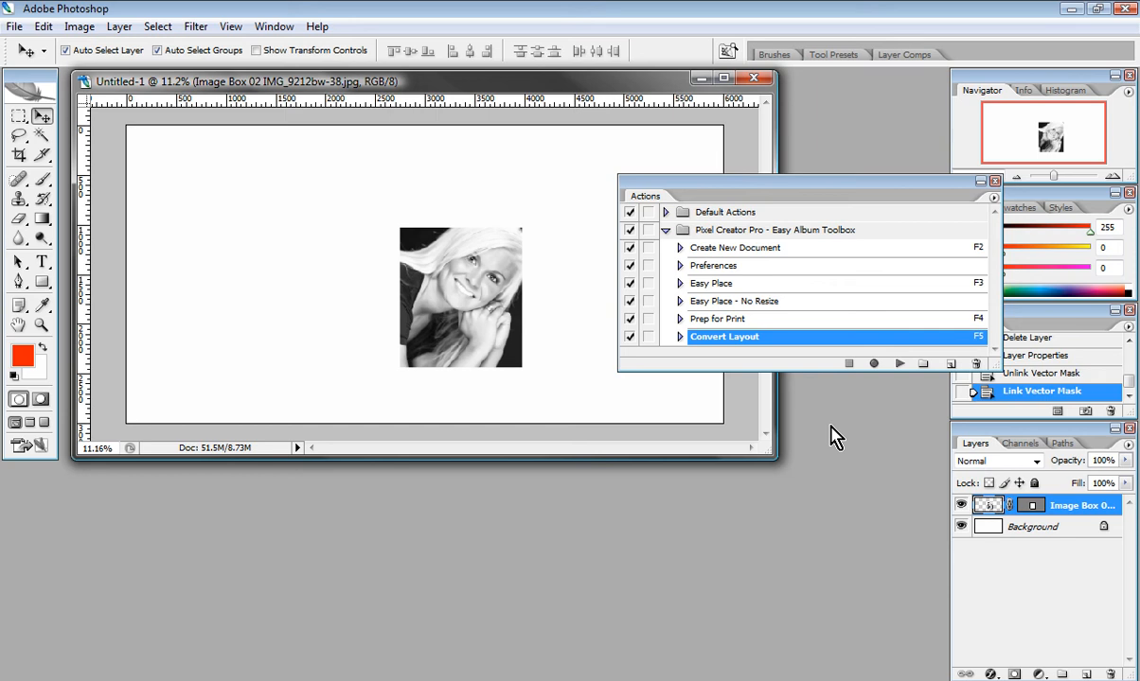
Deselect all layers, then move the Actions palette off the document and close it
left_click(684, 394)
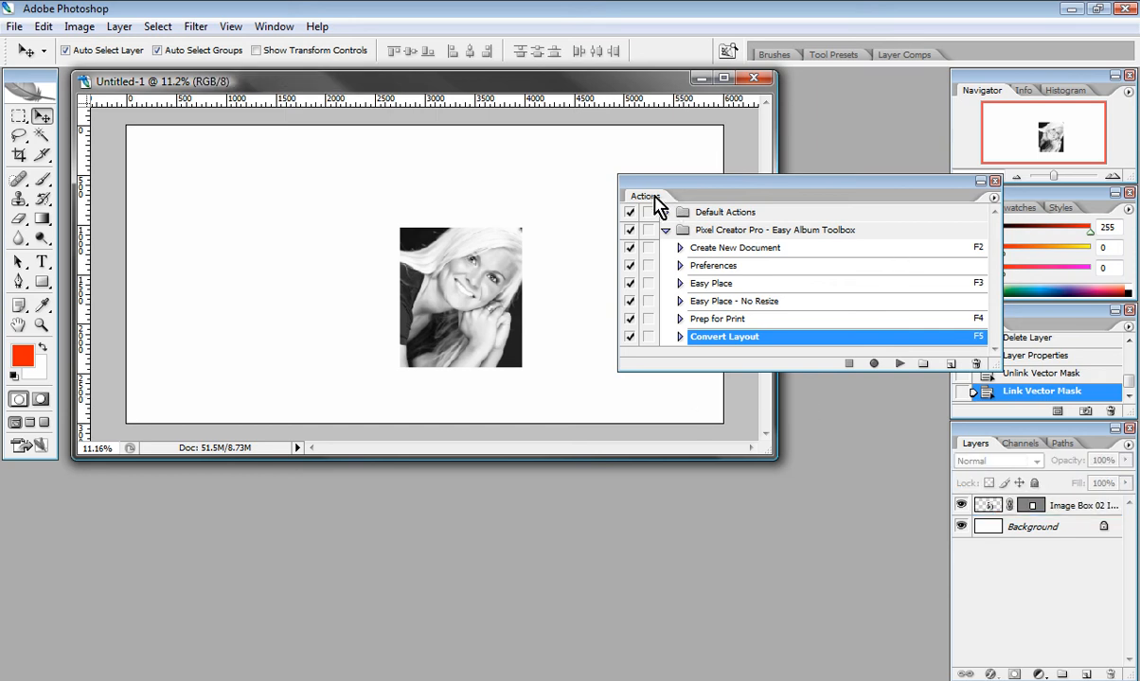
left_click_drag(647, 196, 781, 395)
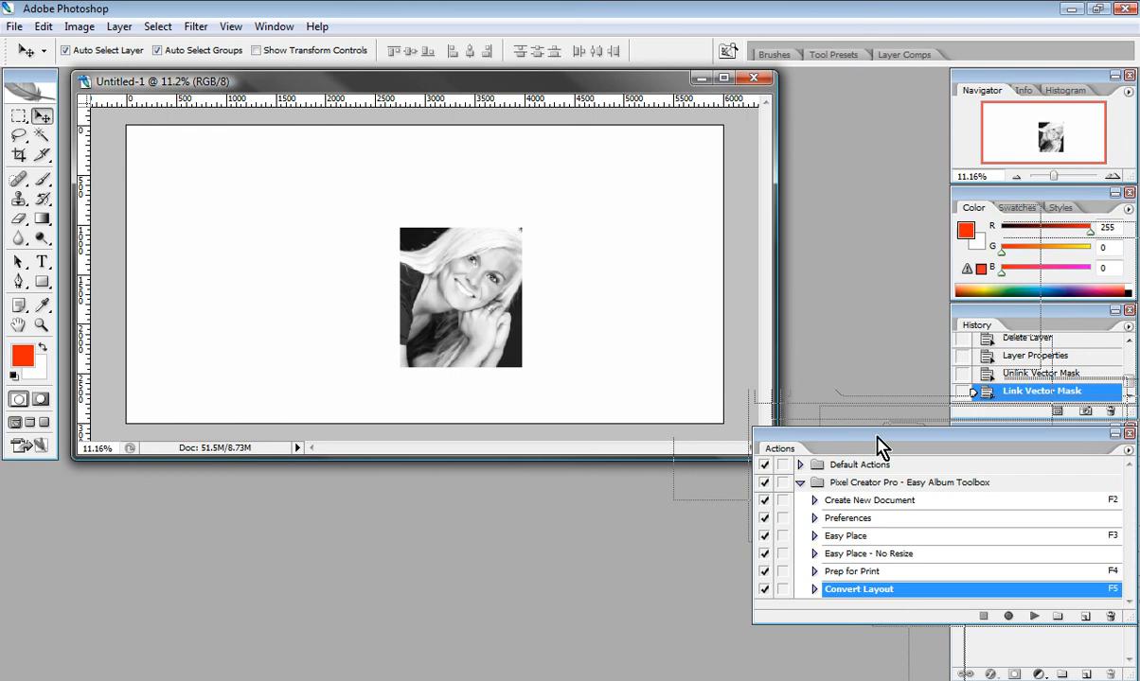
left_click(1128, 433)
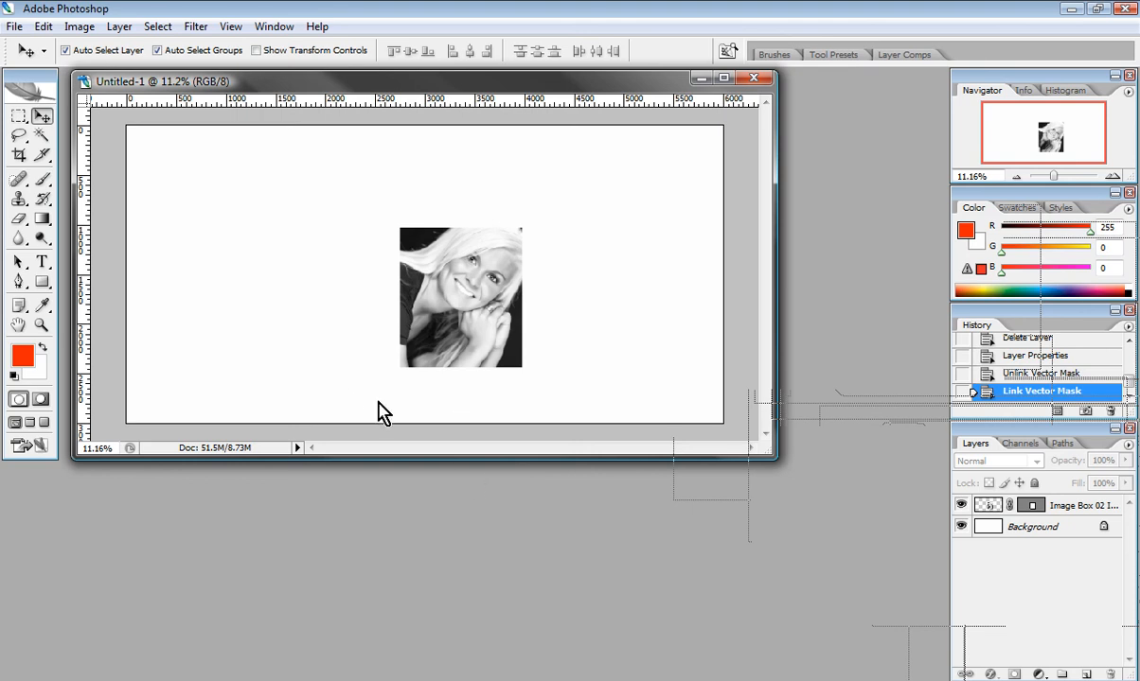
Create a new white 20 x 10 inch document at 300 pixels/inch with the Double Page Layout guides
key("ctrl+n")
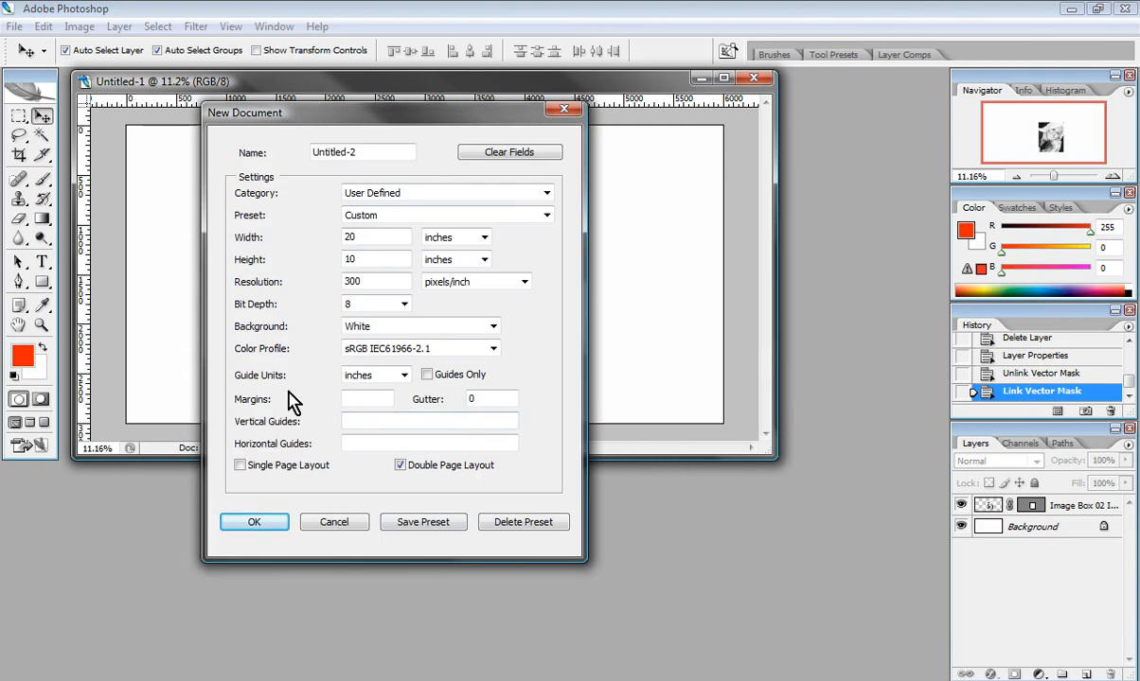
left_click(253, 522)
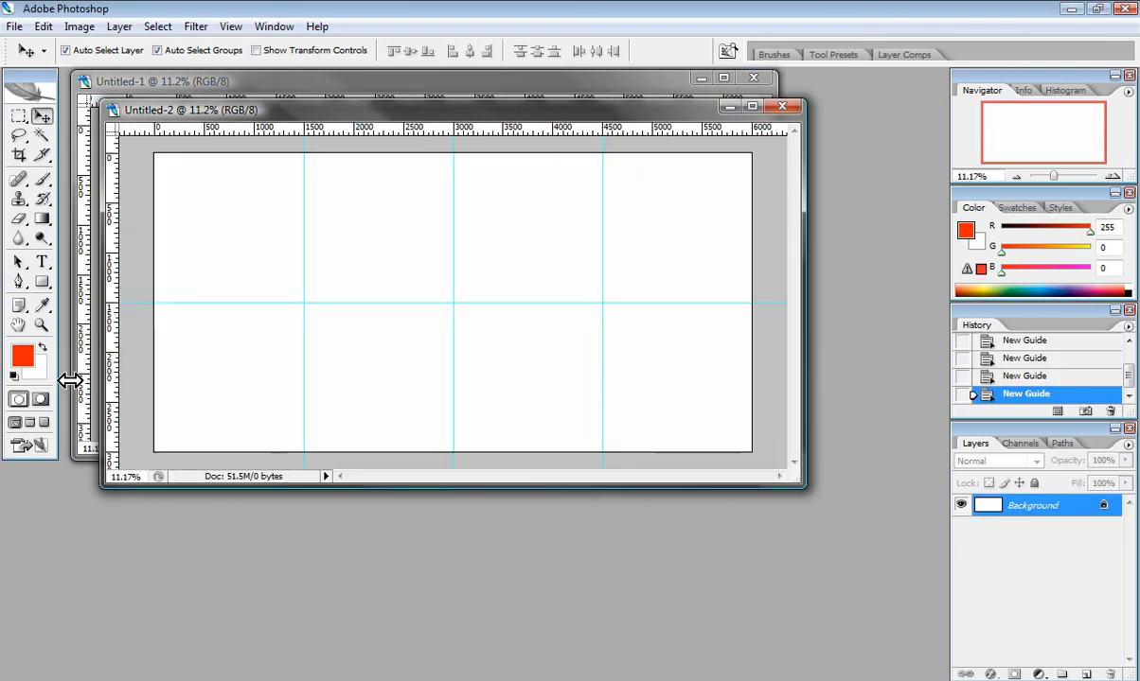
Draw two red rectangle shapes side by side on the new page, about 1650 x 1900 and 1150 x 1450 pixels
left_click(42, 282)
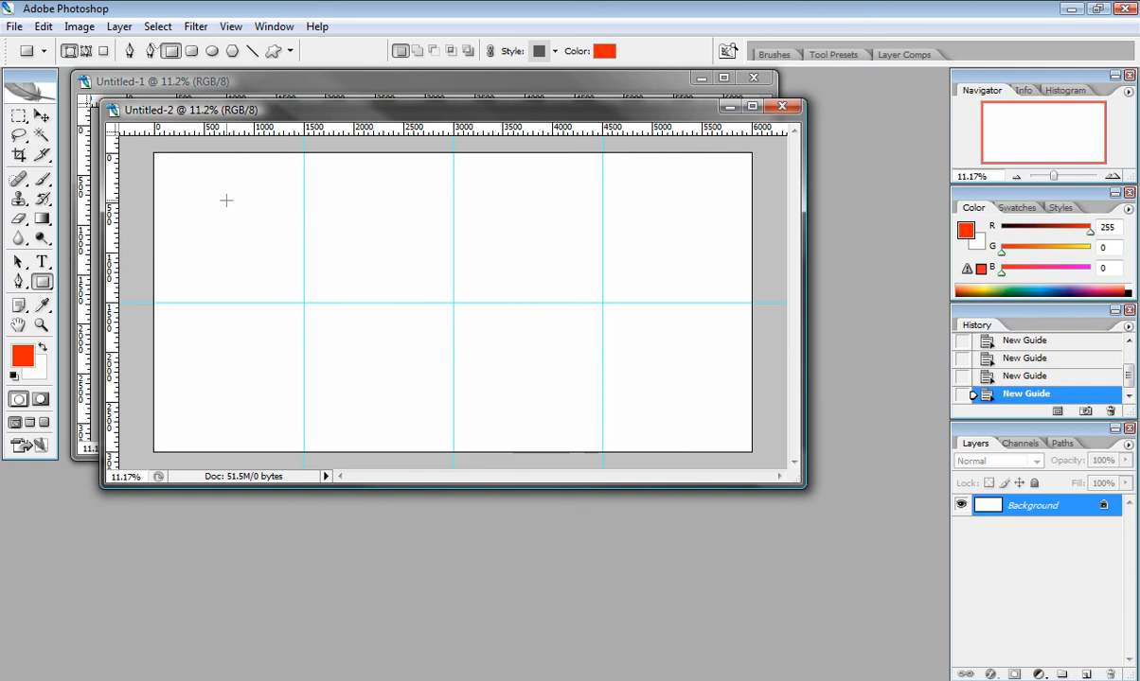
left_click_drag(224, 205, 389, 392)
left_click_drag(442, 243, 559, 386)
Select both rectangle shapes and run the Convert Layout action to turn them into numbered image boxes
left_click(38, 113)
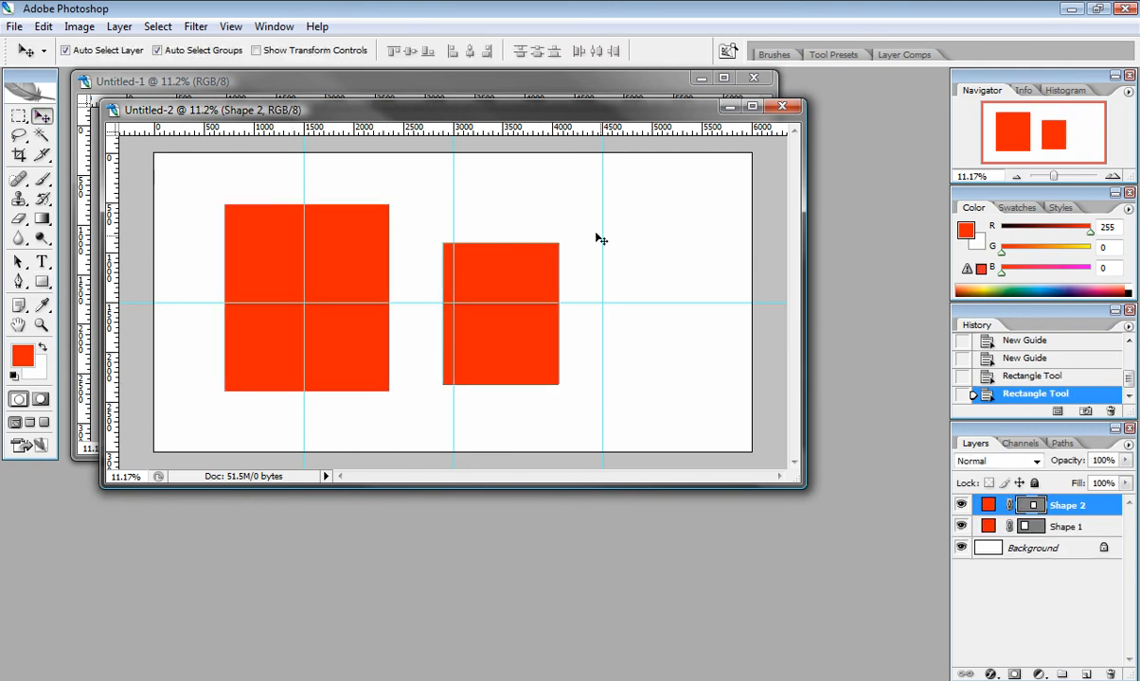
left_click_drag(602, 226, 342, 308)
key("F2")
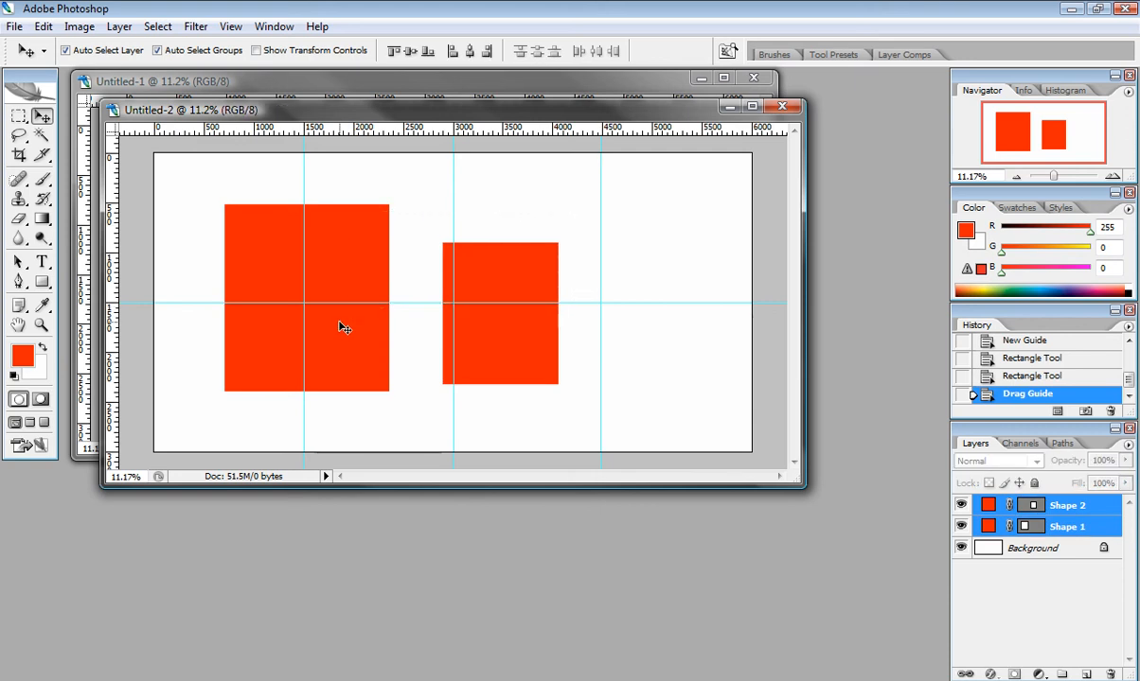
left_click(238, 295)
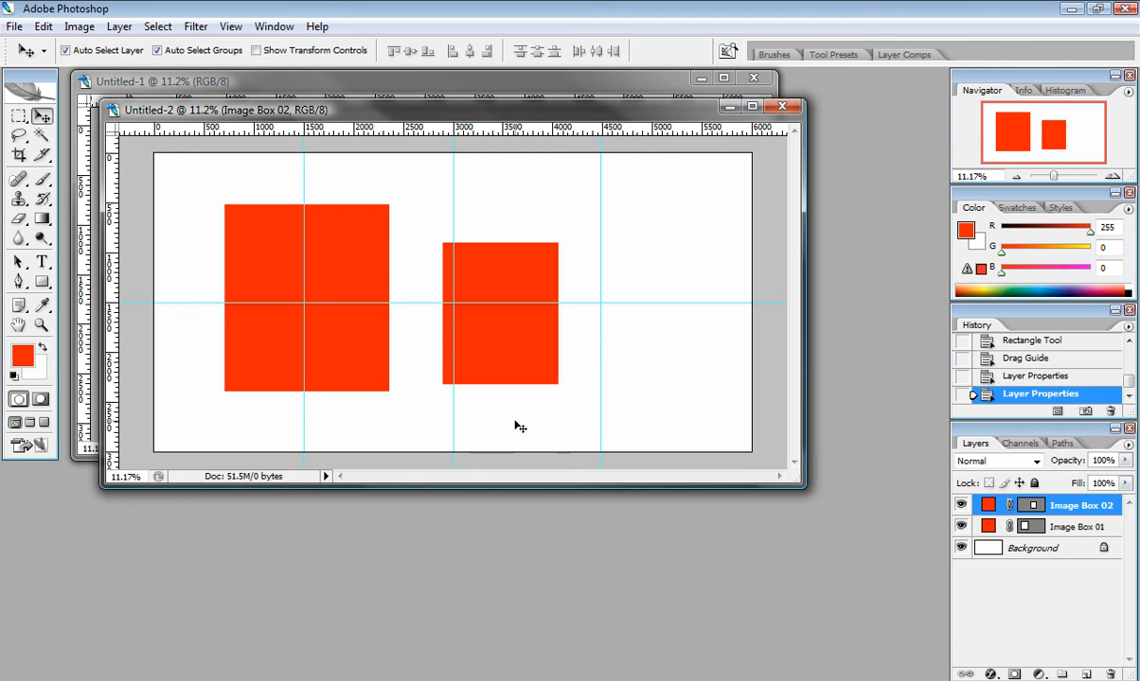
Run Easy Place and choose the black-and-white portrait IMG_9245b for the larger image box and IMG_9212-35.jpg for the smaller one, both through Bridge
key("F2")
left_click(458, 390)
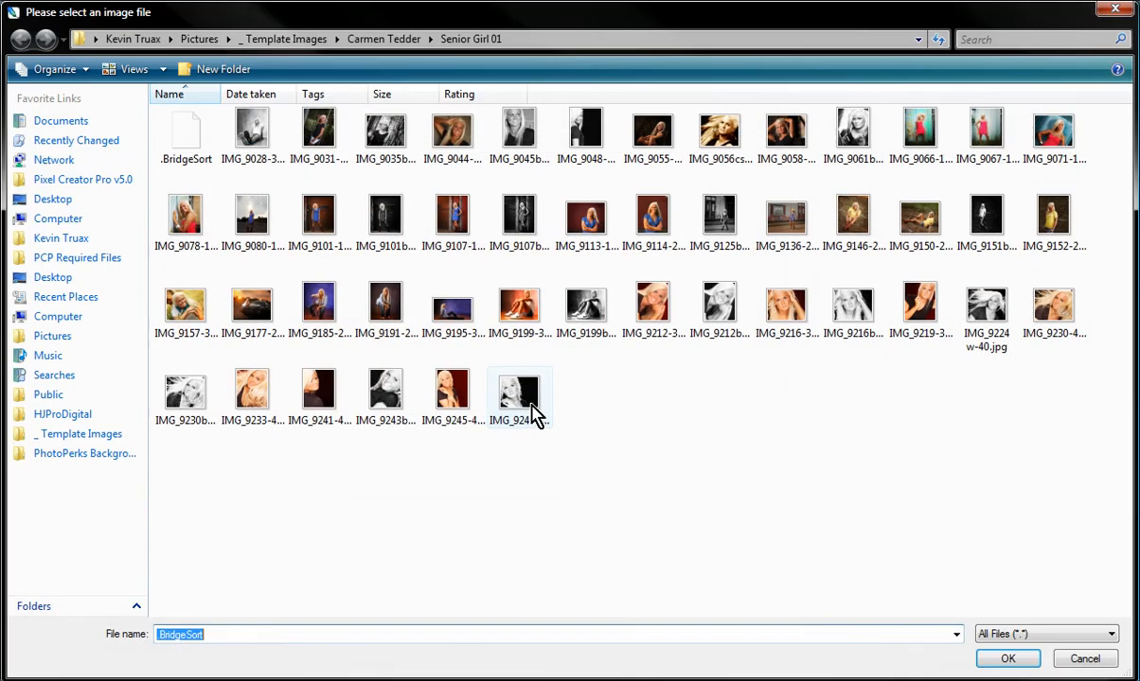
double_click(466, 395)
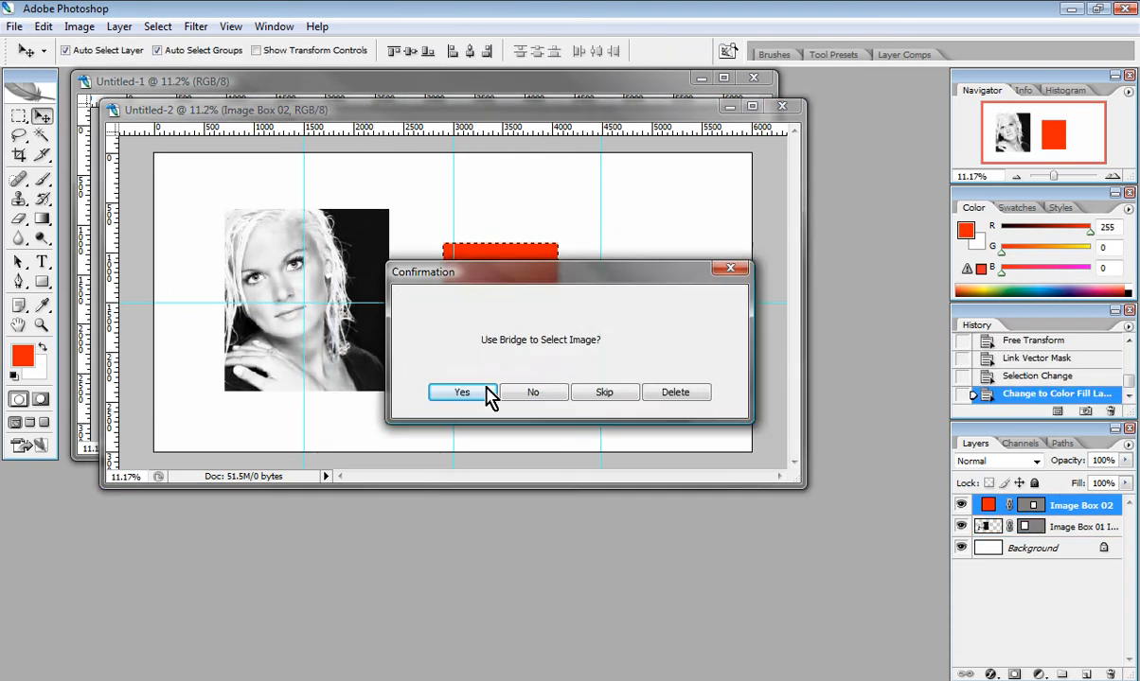
left_click(468, 394)
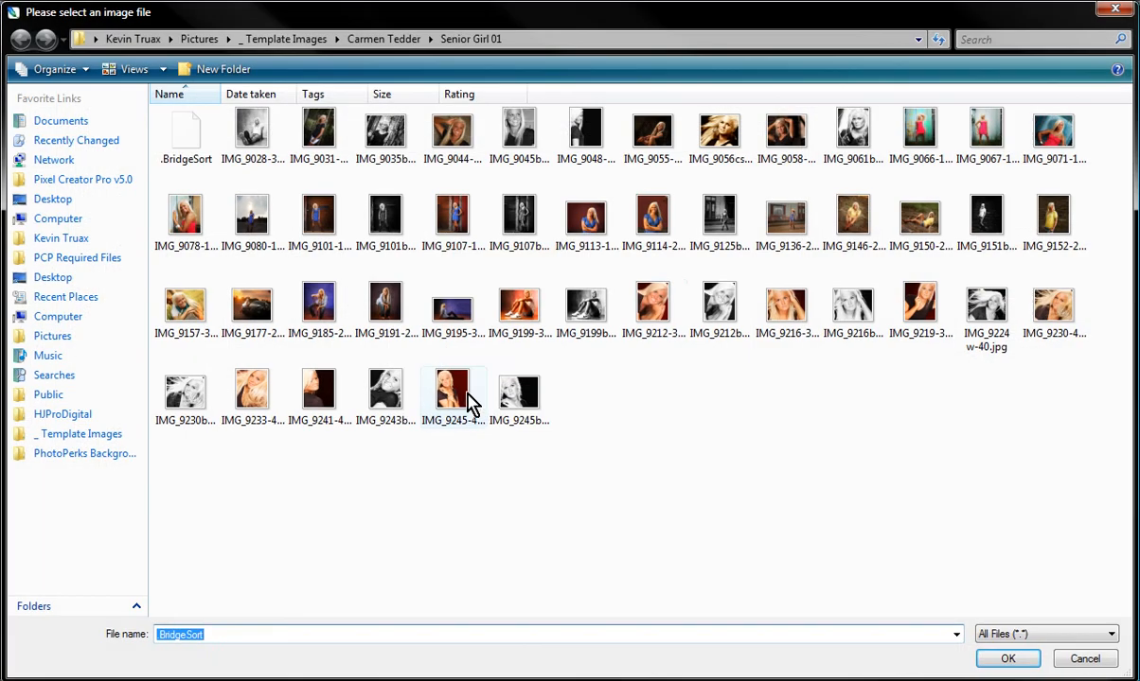
double_click(647, 318)
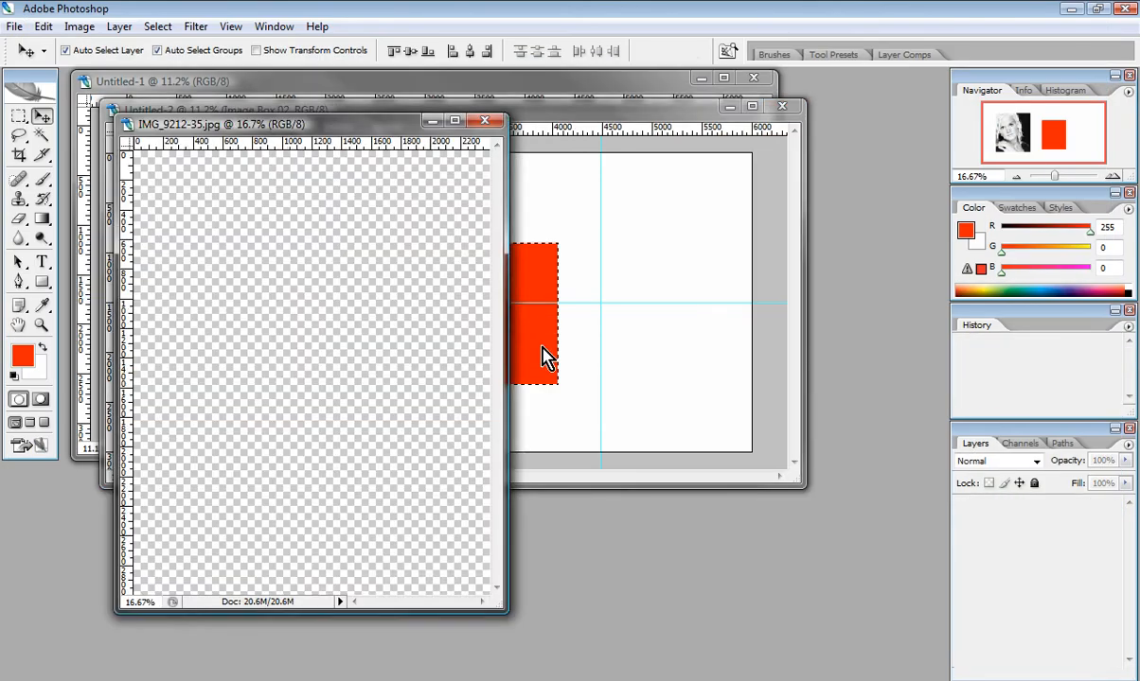